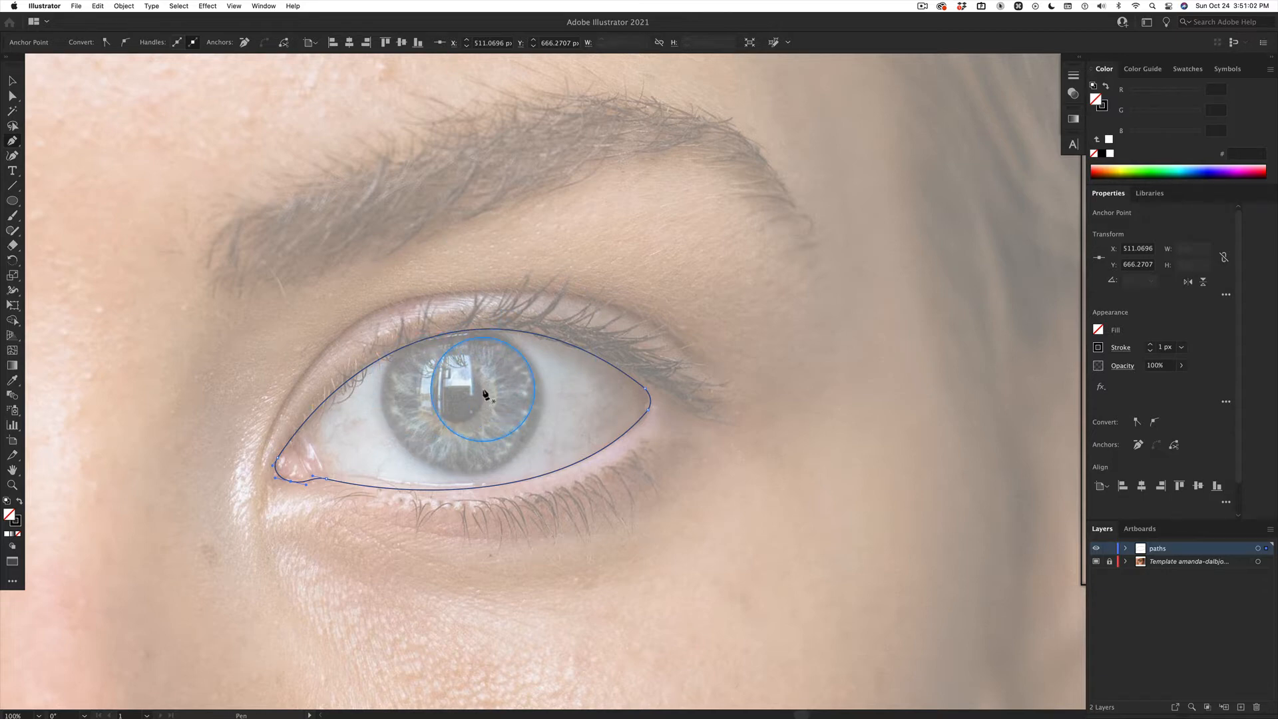
- Draw a circle about 203.5 px in diameter around the iris with the Ellipse tool, and deselect it
click(12, 200)
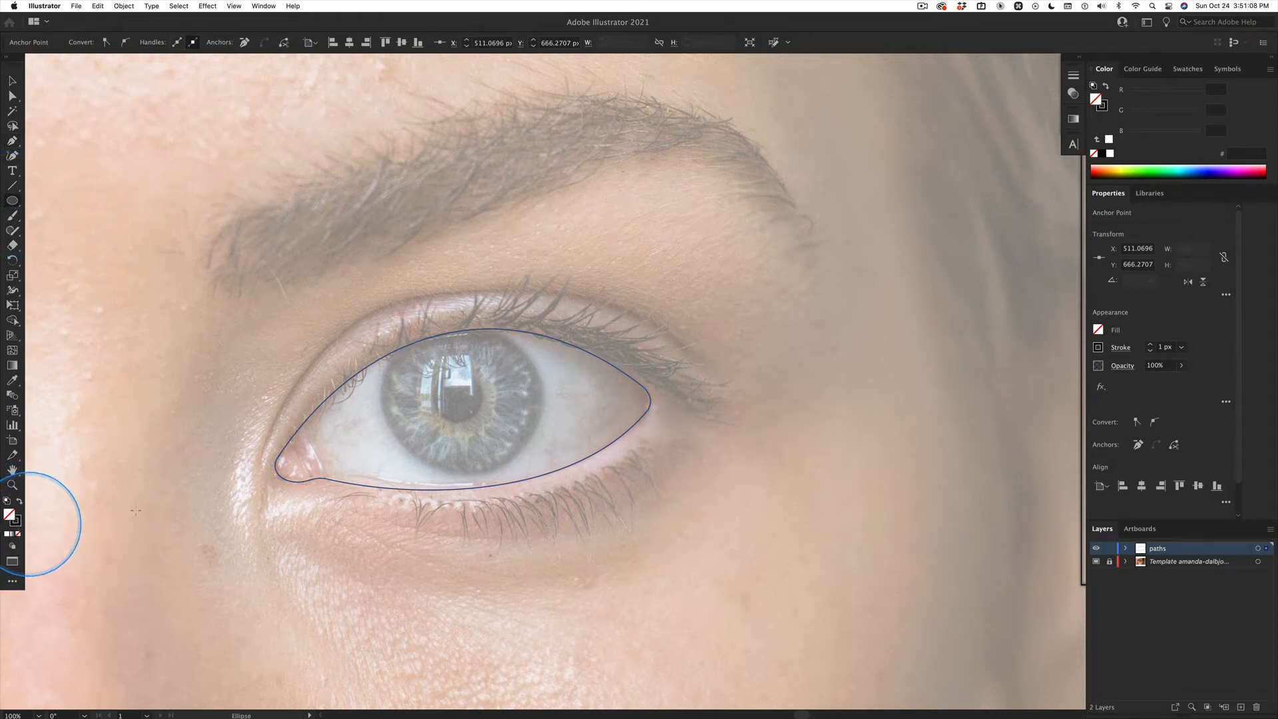
drag(471, 373, 455, 397)
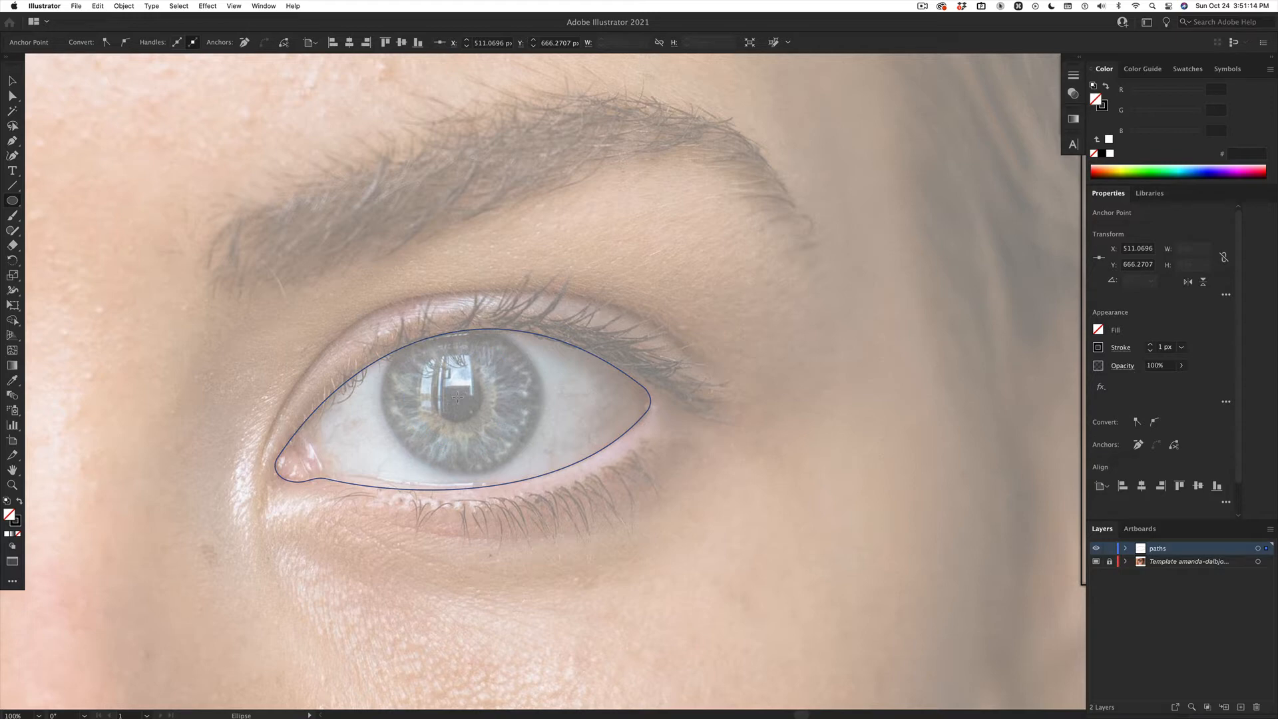
key(alt)
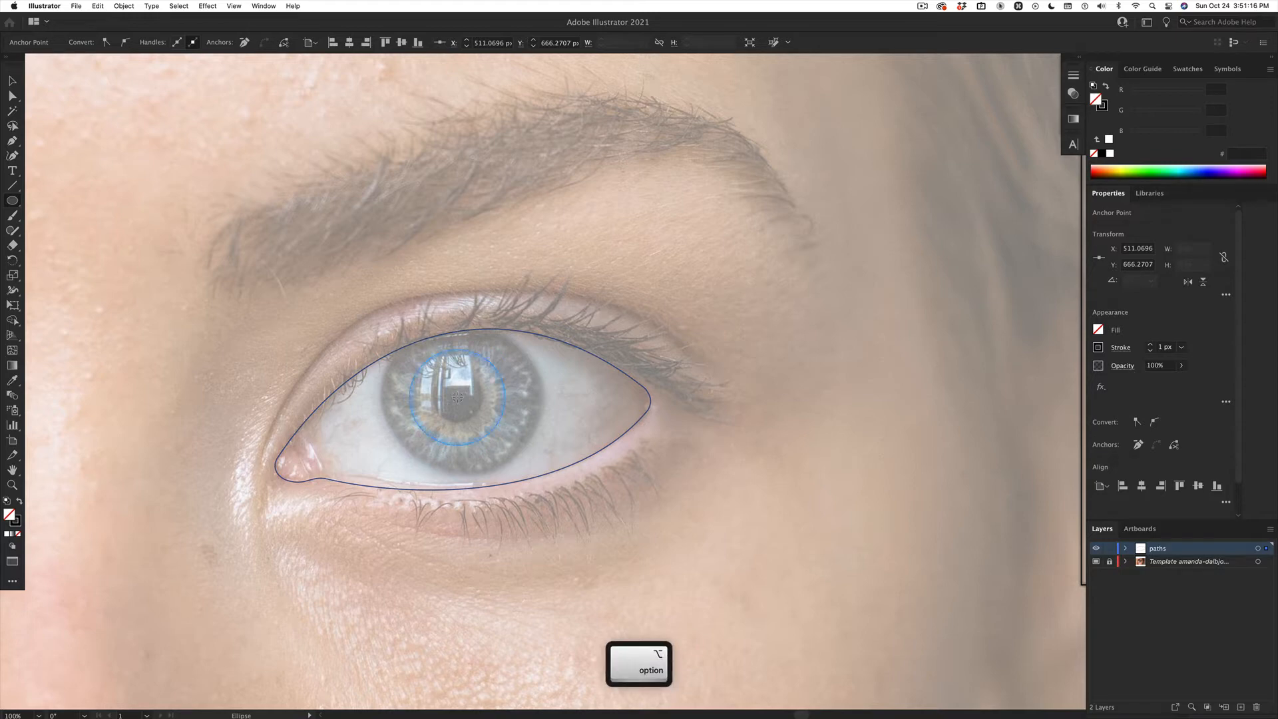
drag(457, 397, 536, 461)
key(shift)
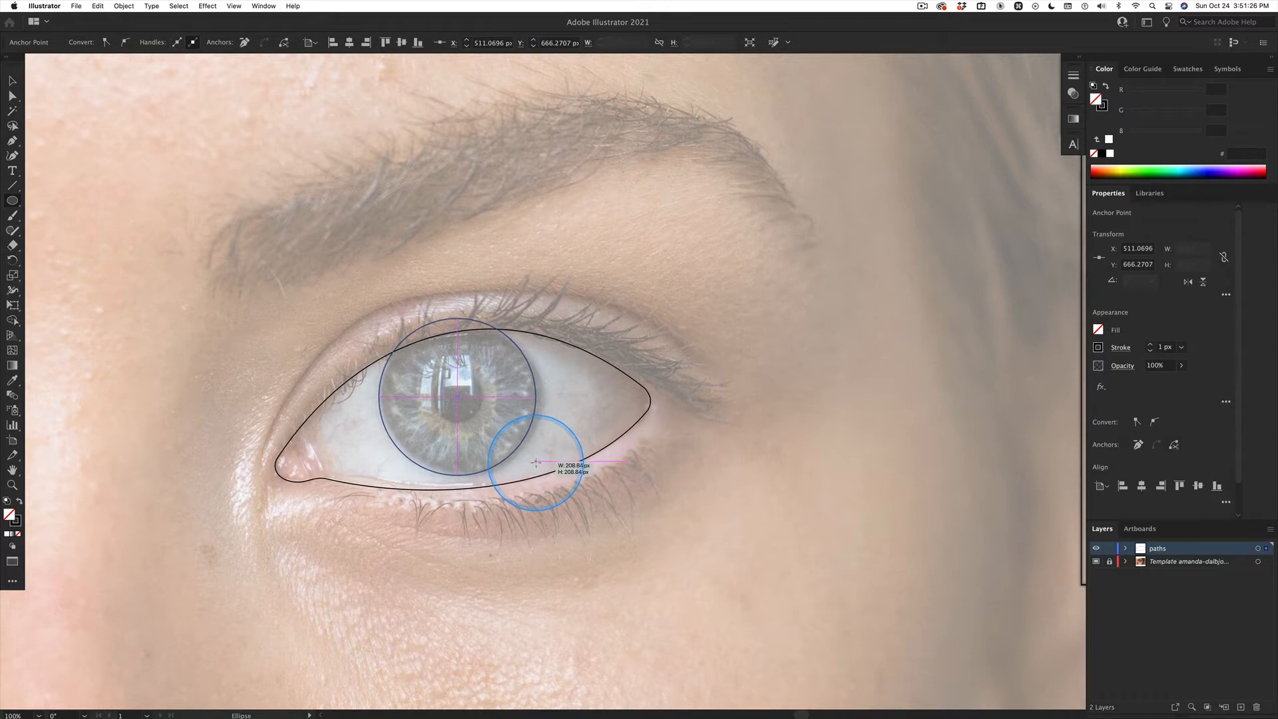
key(space)
drag(536, 462, 537, 460)
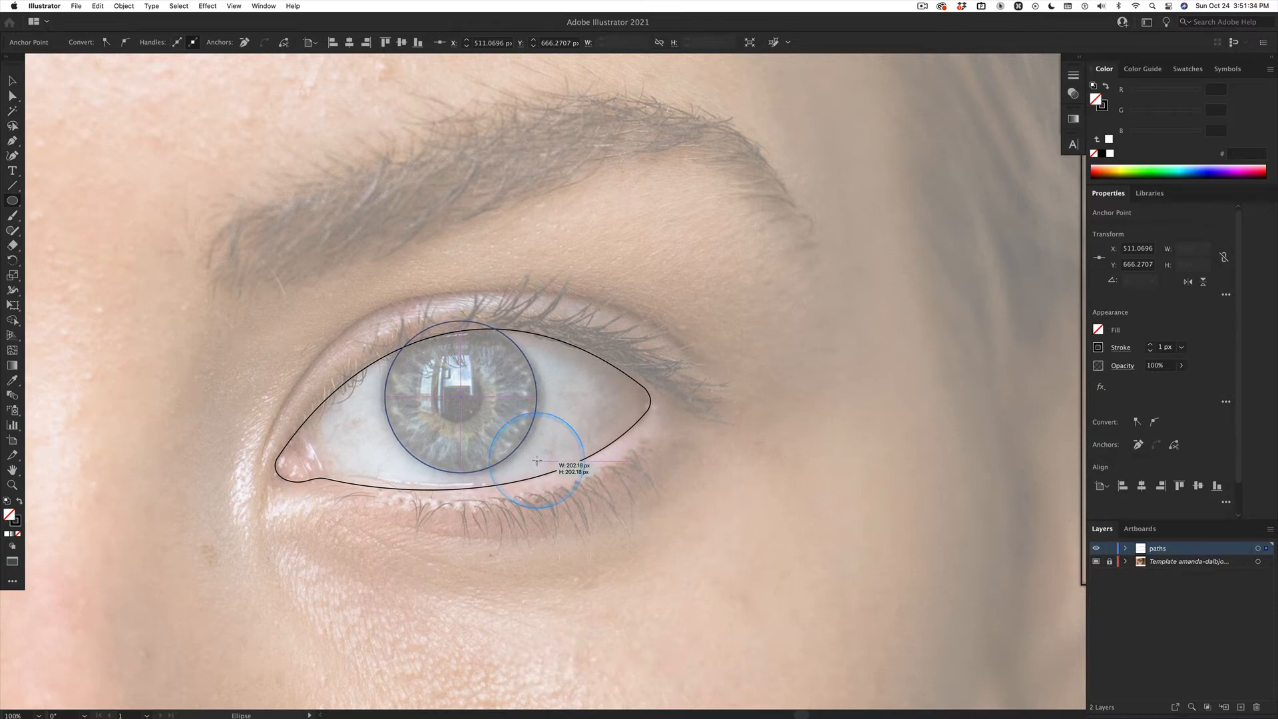
drag(536, 460, 537, 459)
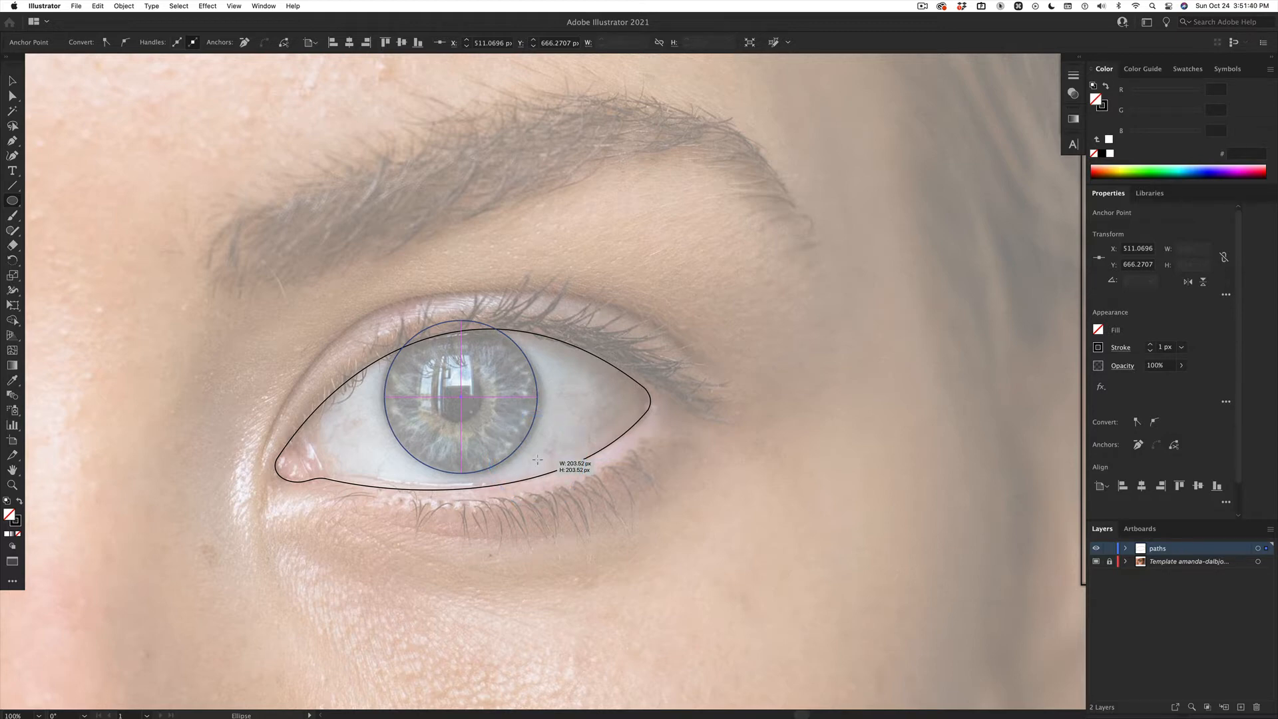
drag(537, 459, 271, 309)
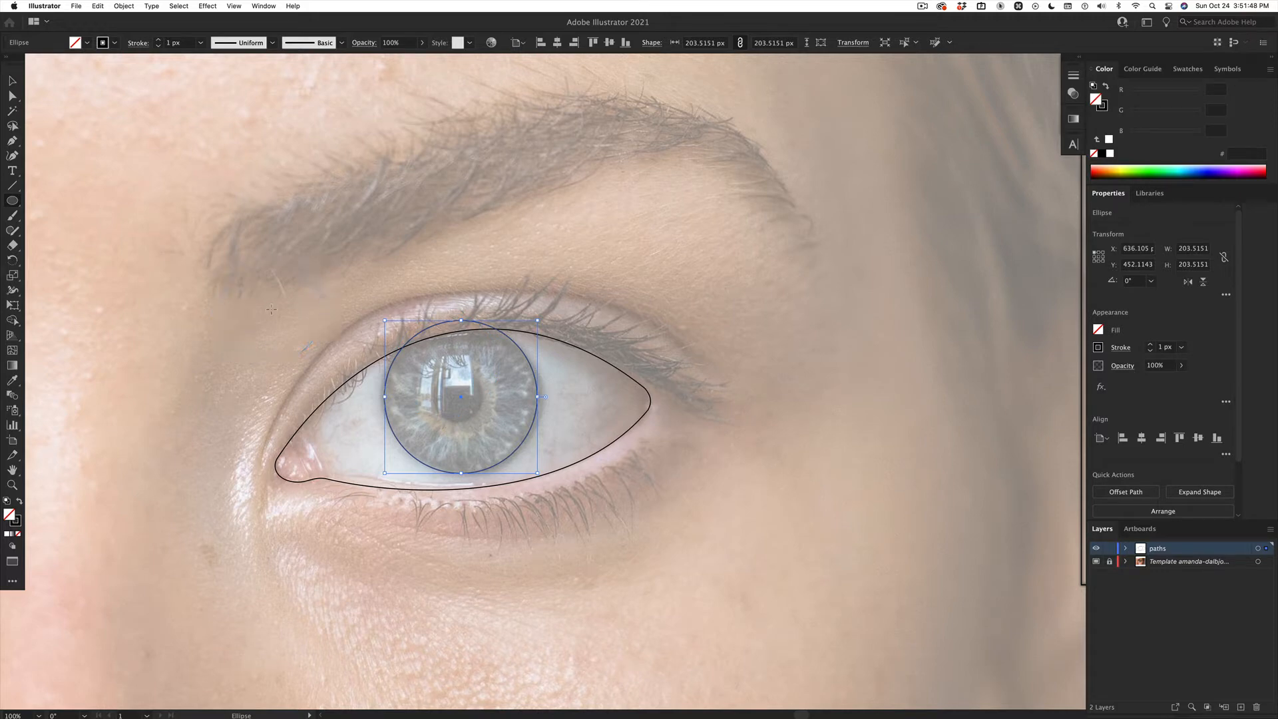
key(v)
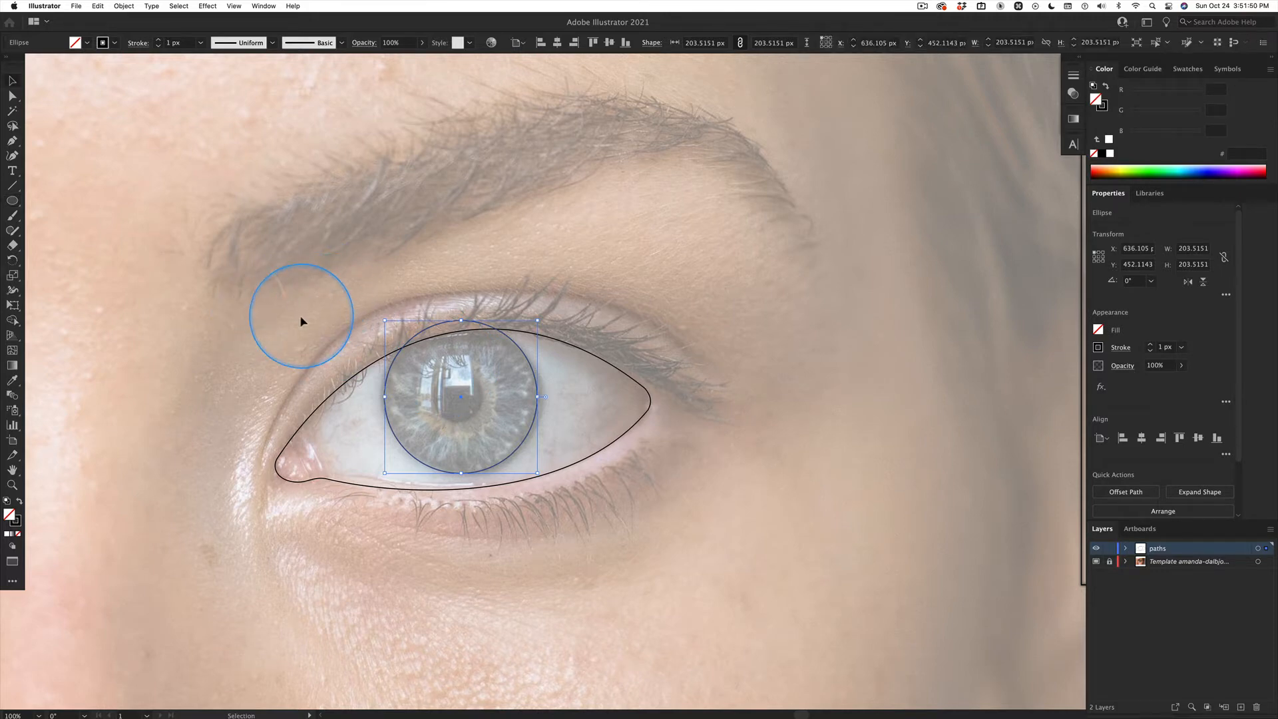
click(728, 366)
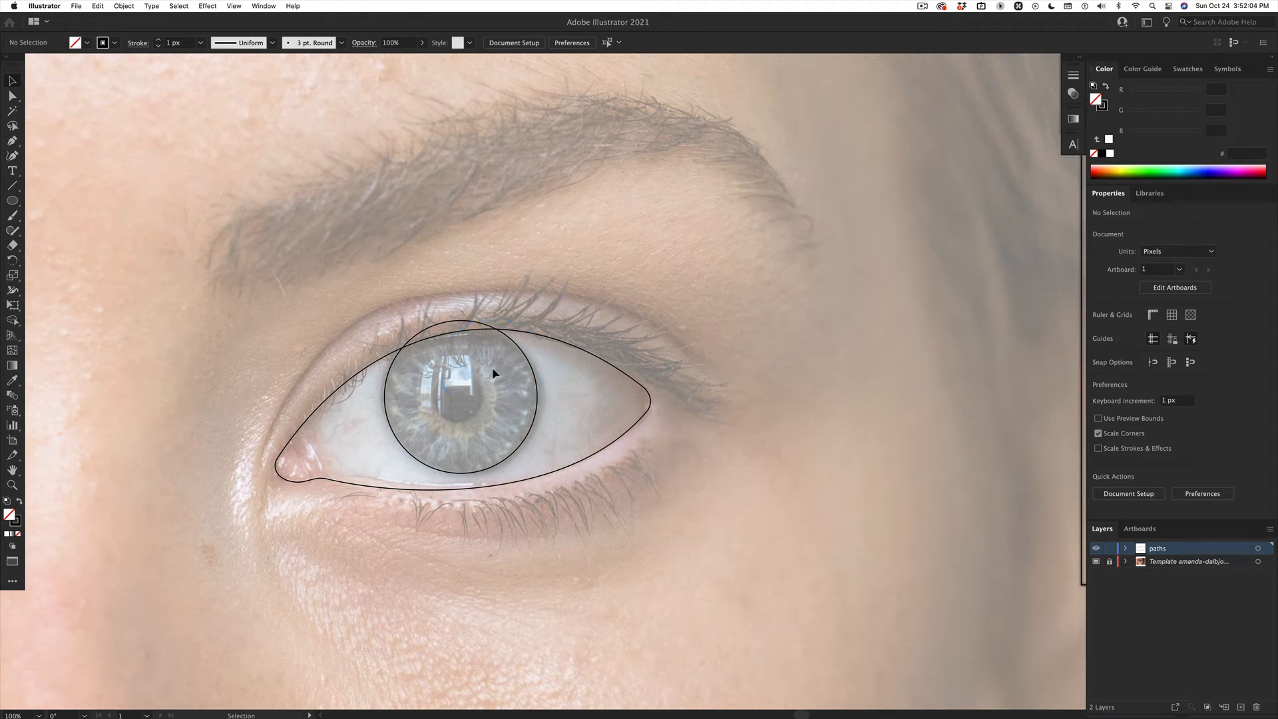
- View the outlines in the other open eye drawing for reference and return to the working document
key(super+grave)
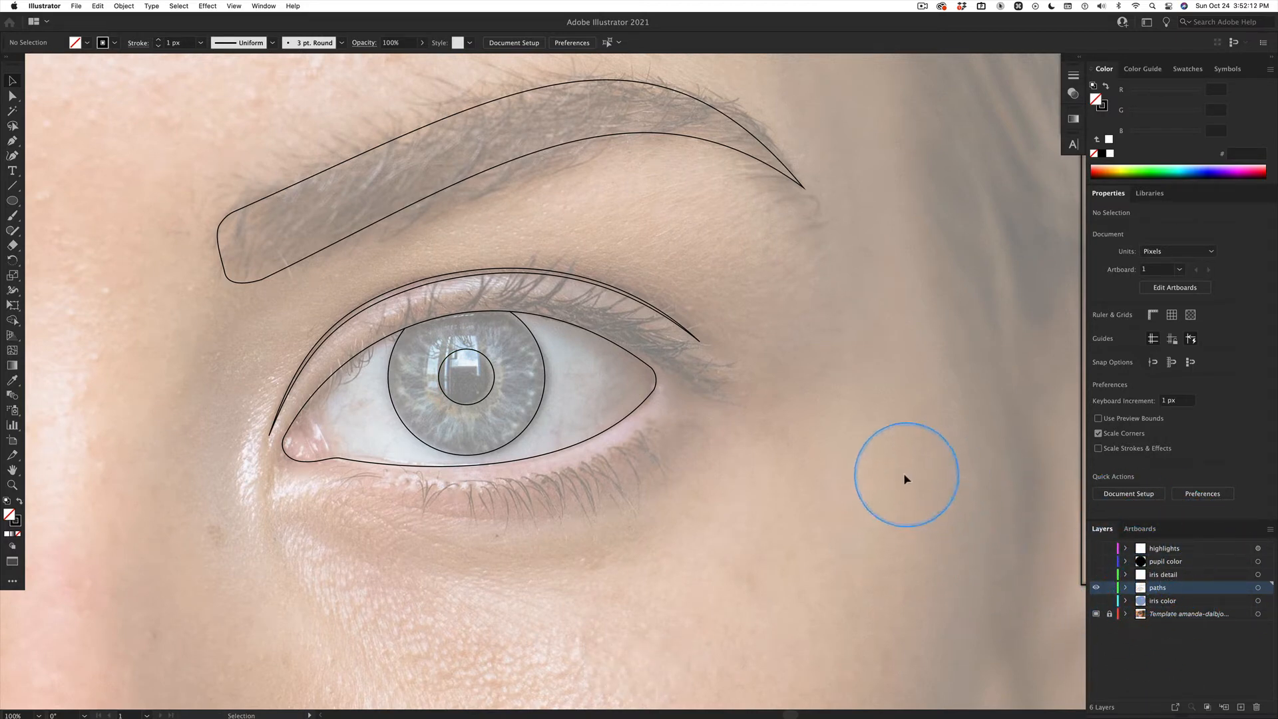
key(super+Tab)
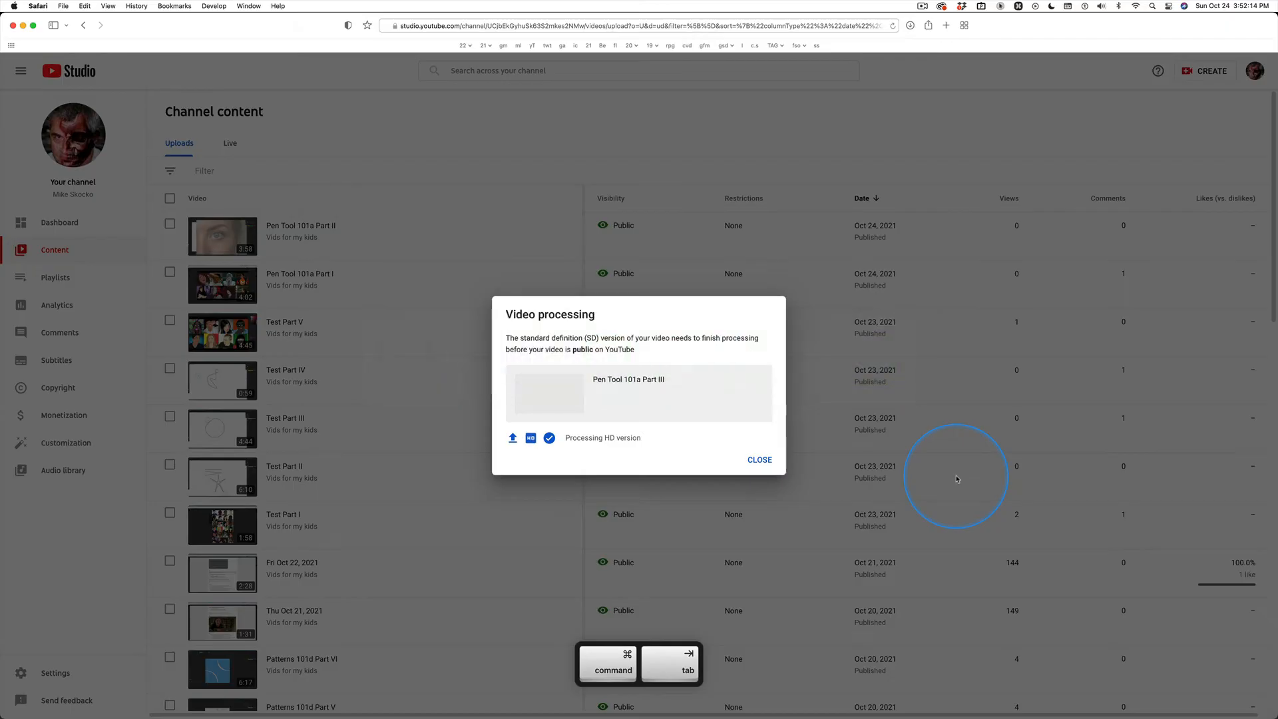
key(super+Tab)
key(super+grave)
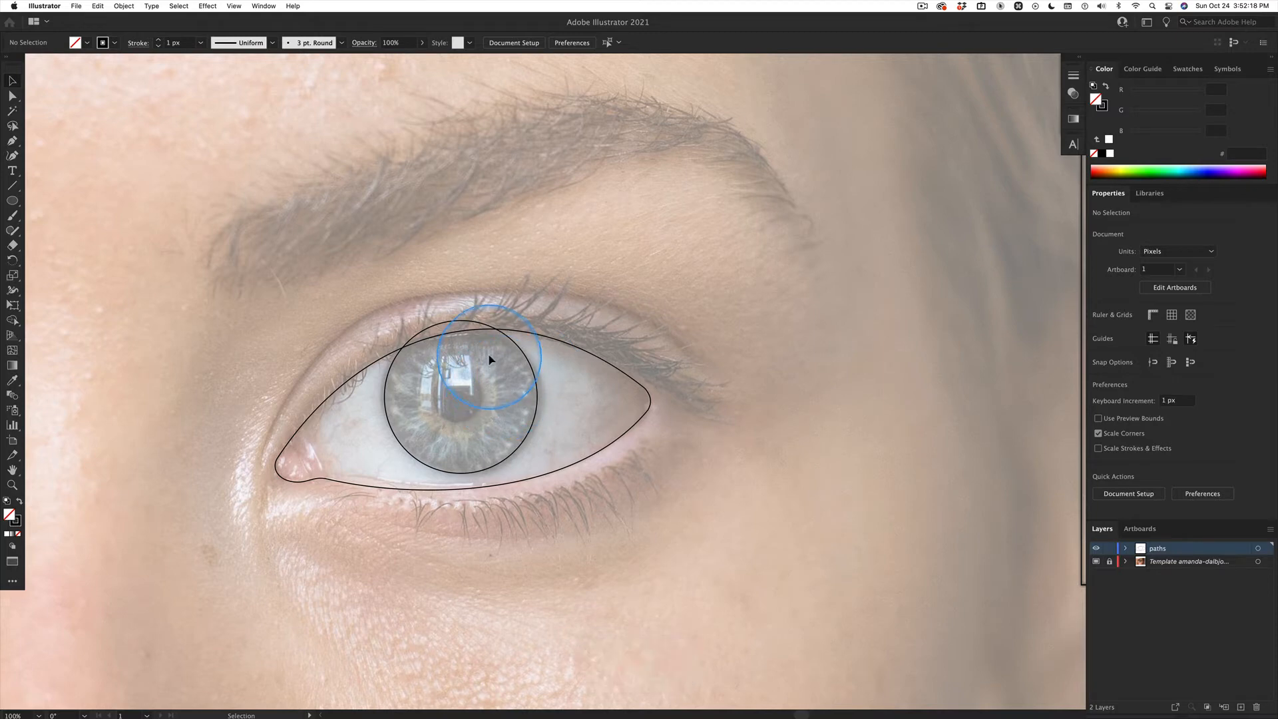
- Paste a copy of the iris circle in front and scale it from its centre to about 71 px to outline the pupil
click(1180, 552)
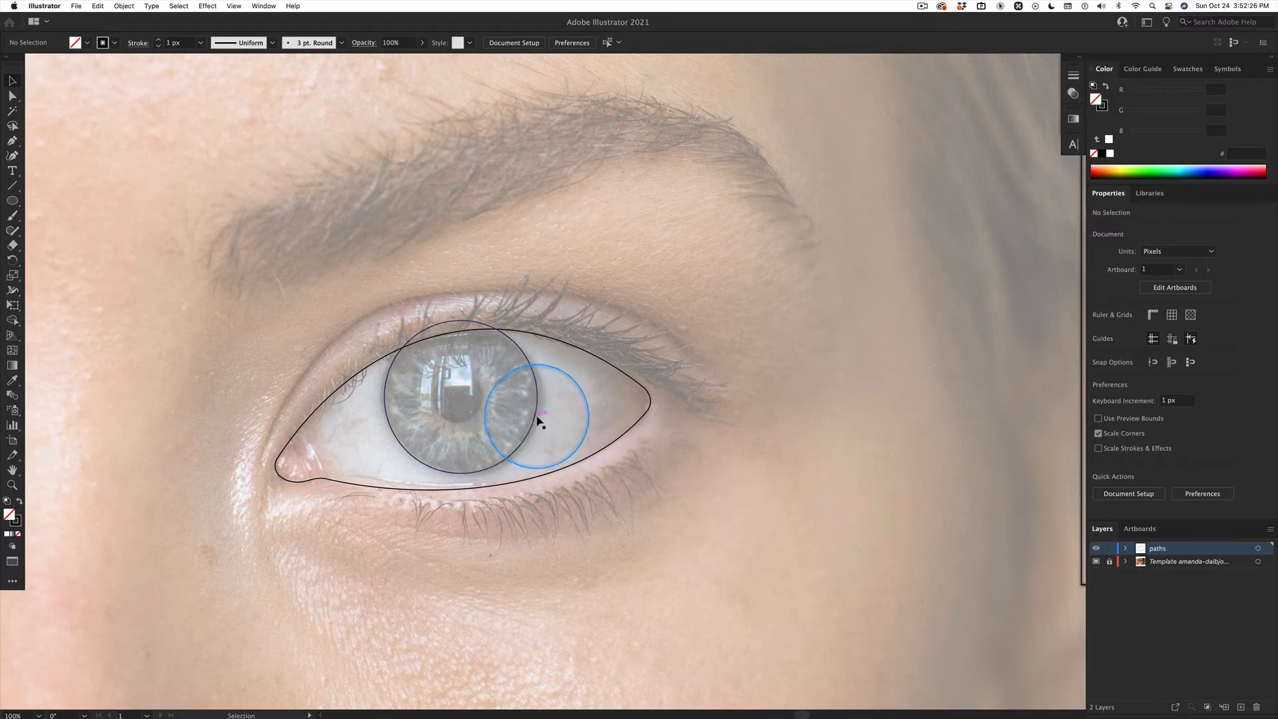
click(536, 419)
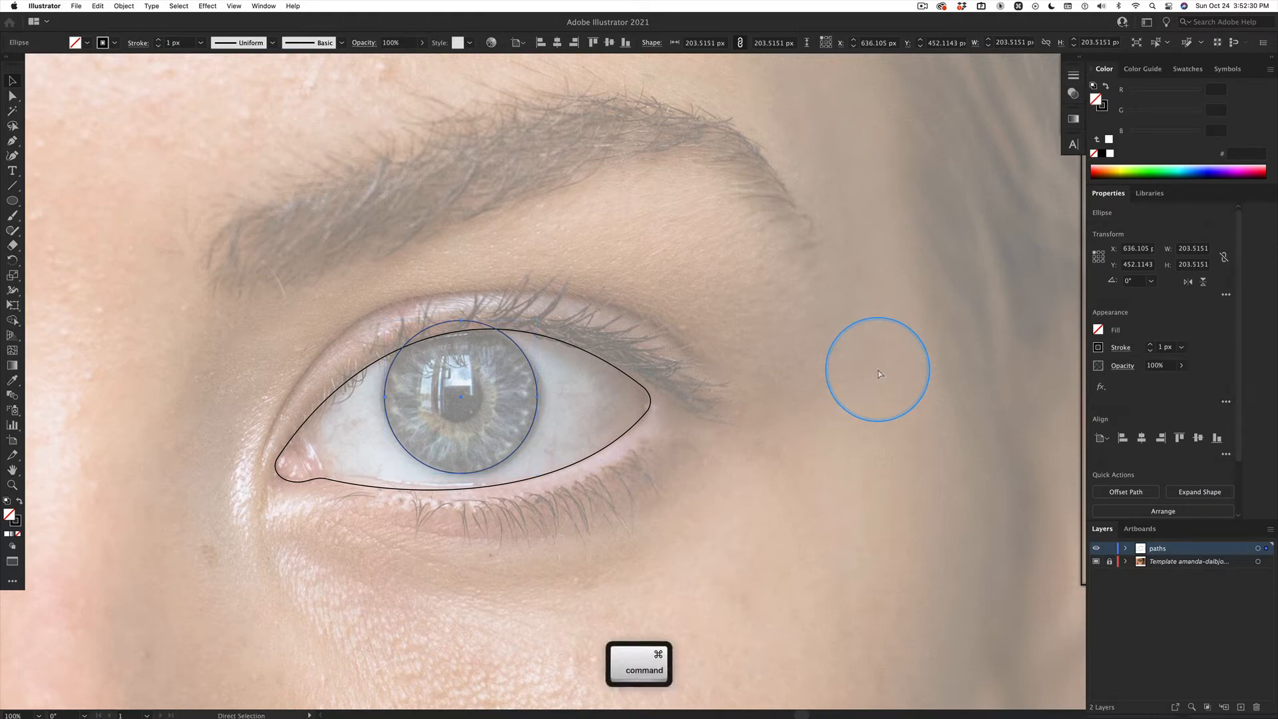
key(super+c)
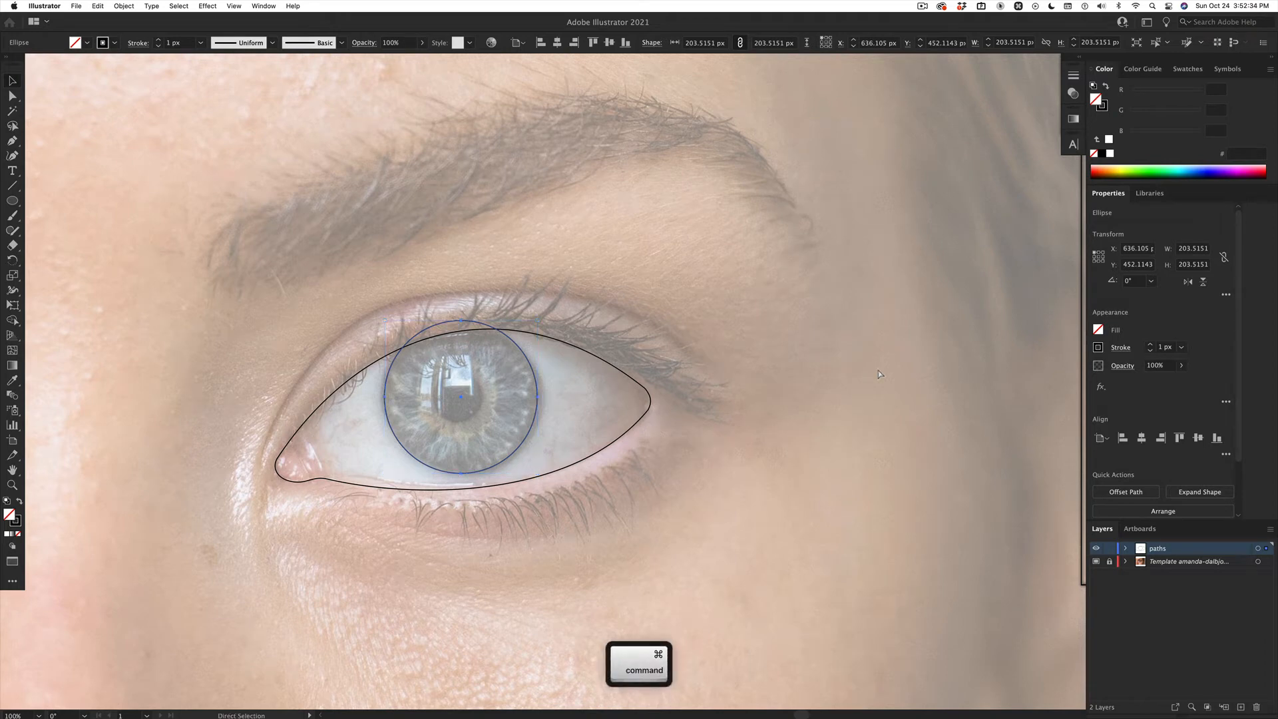
key(super+f)
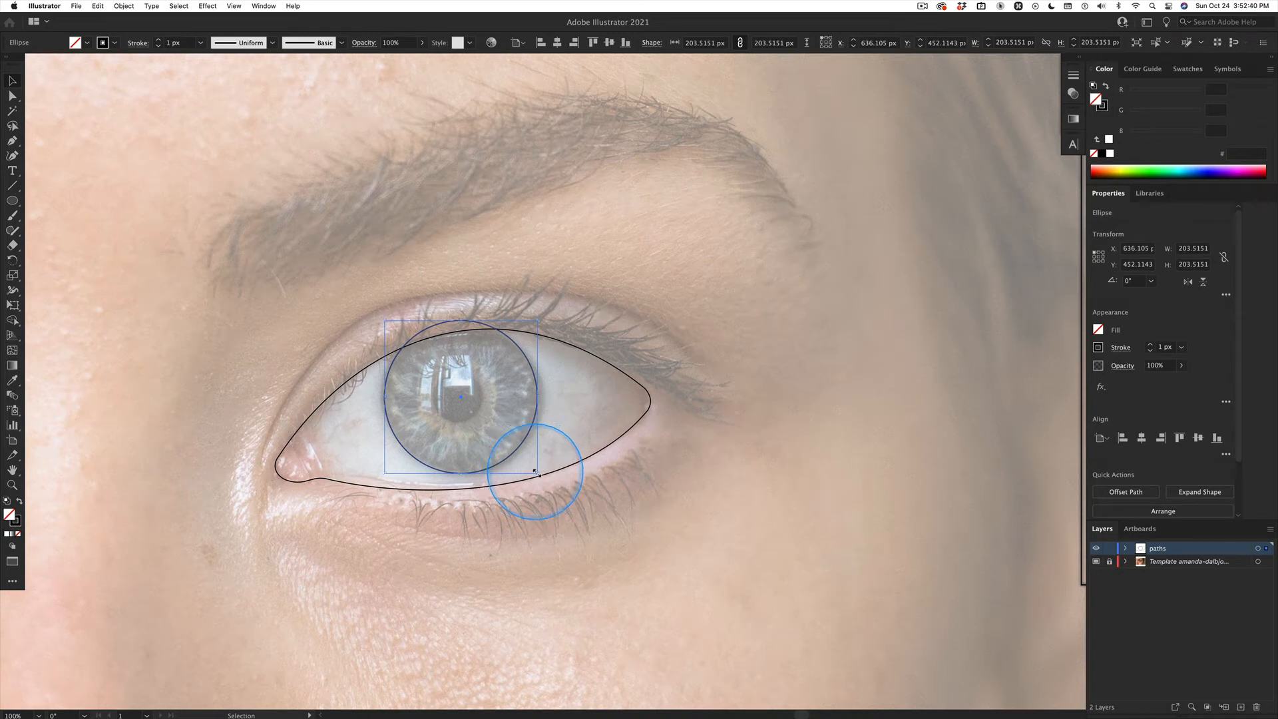
drag(535, 471, 500, 407)
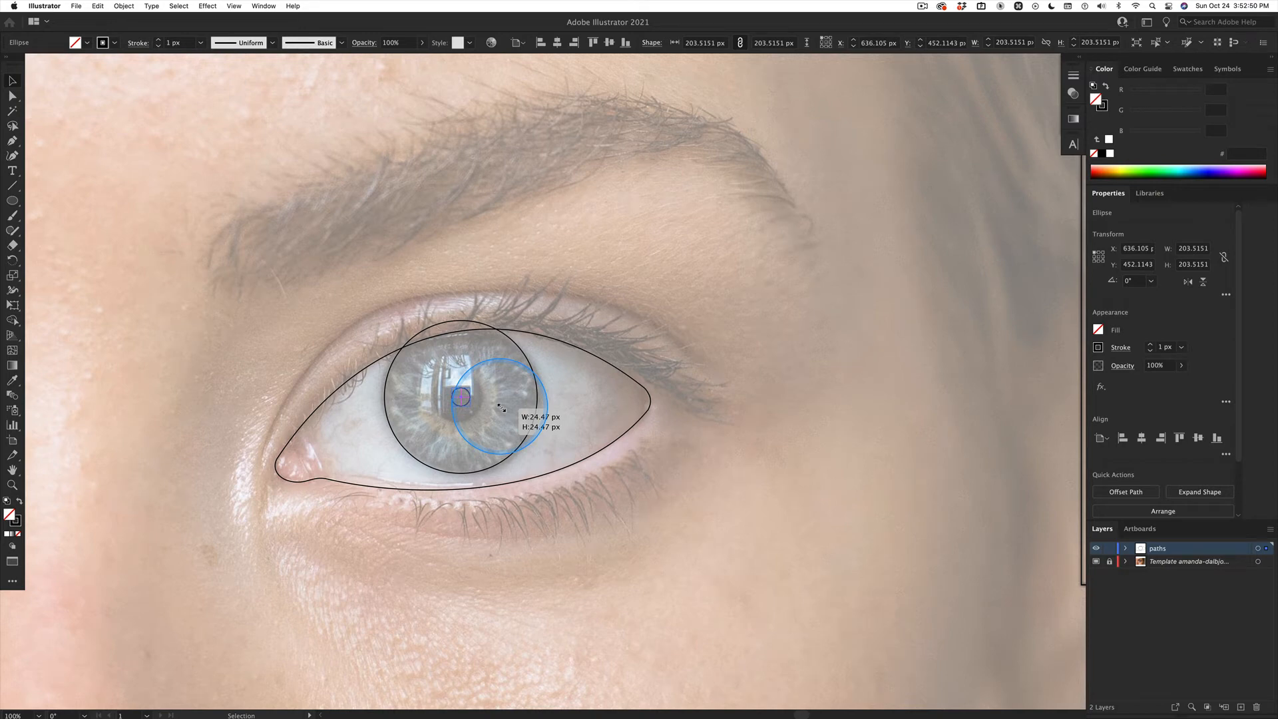
drag(501, 408, 514, 427)
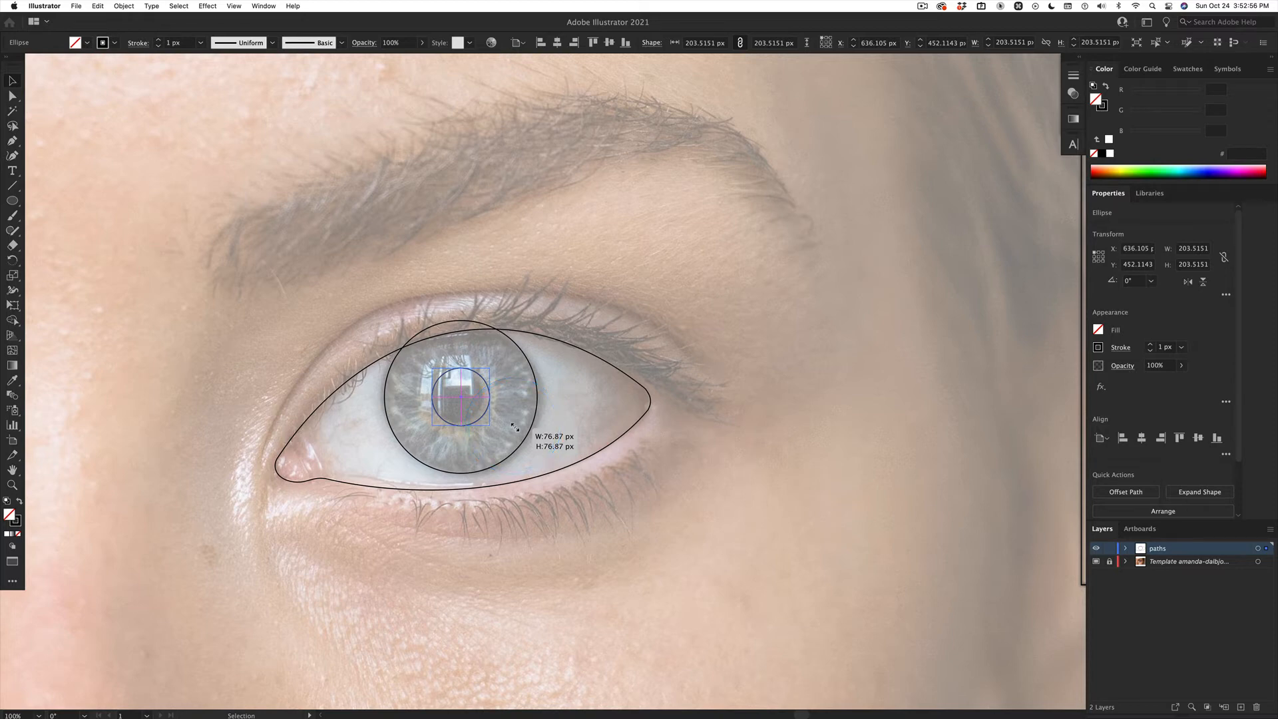
mouse_move(515, 427)
mouse_down()
mouse_move(528, 449)
mouse_move(506, 425)
mouse_up()
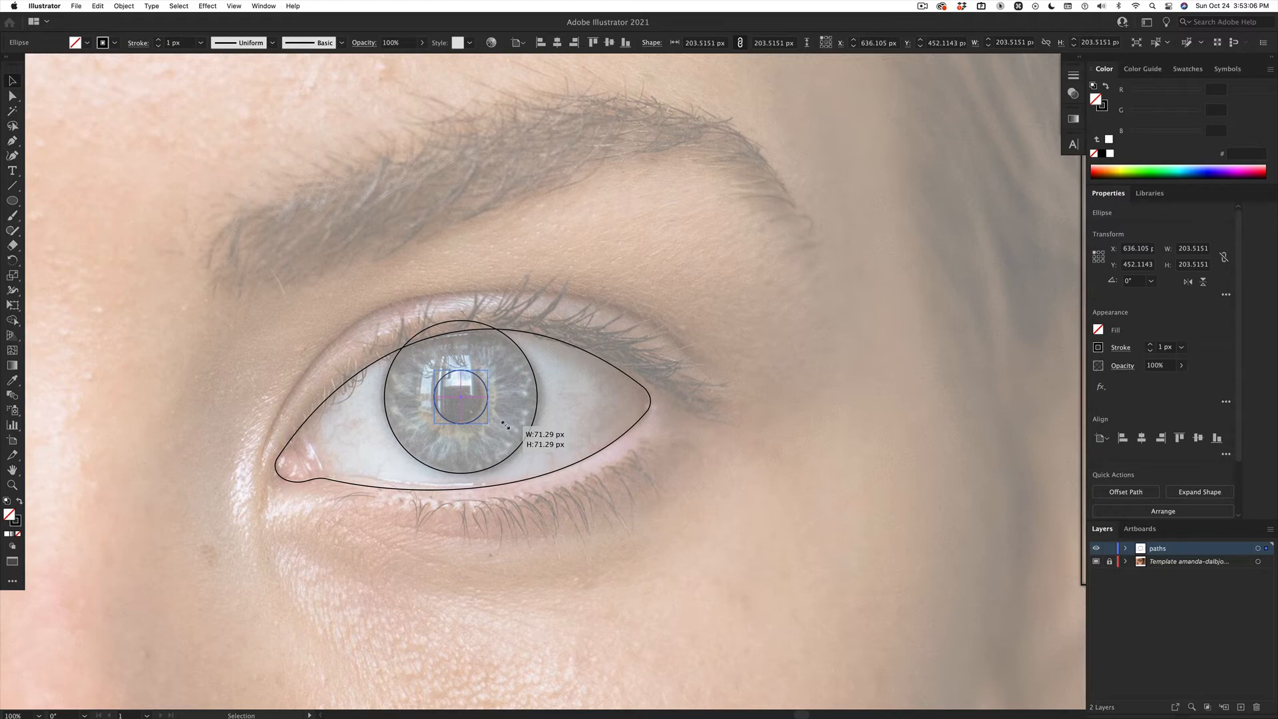
drag(506, 426, 506, 426)
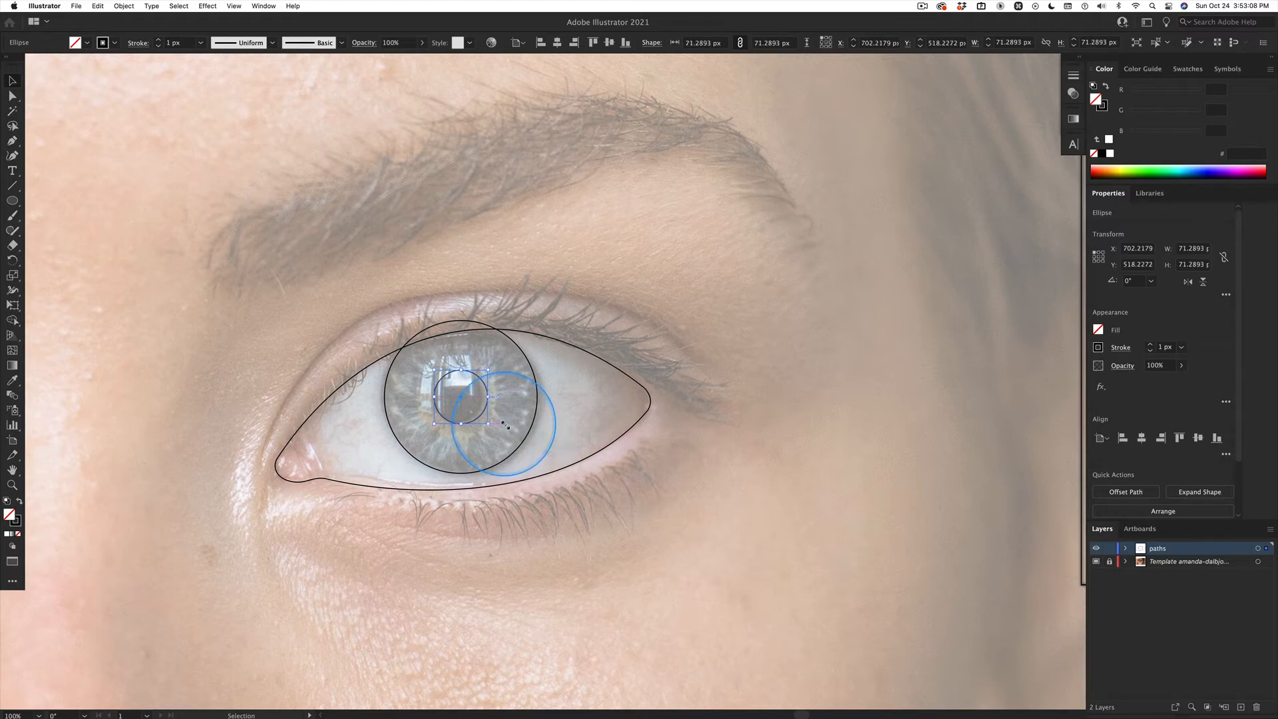
key(alt)
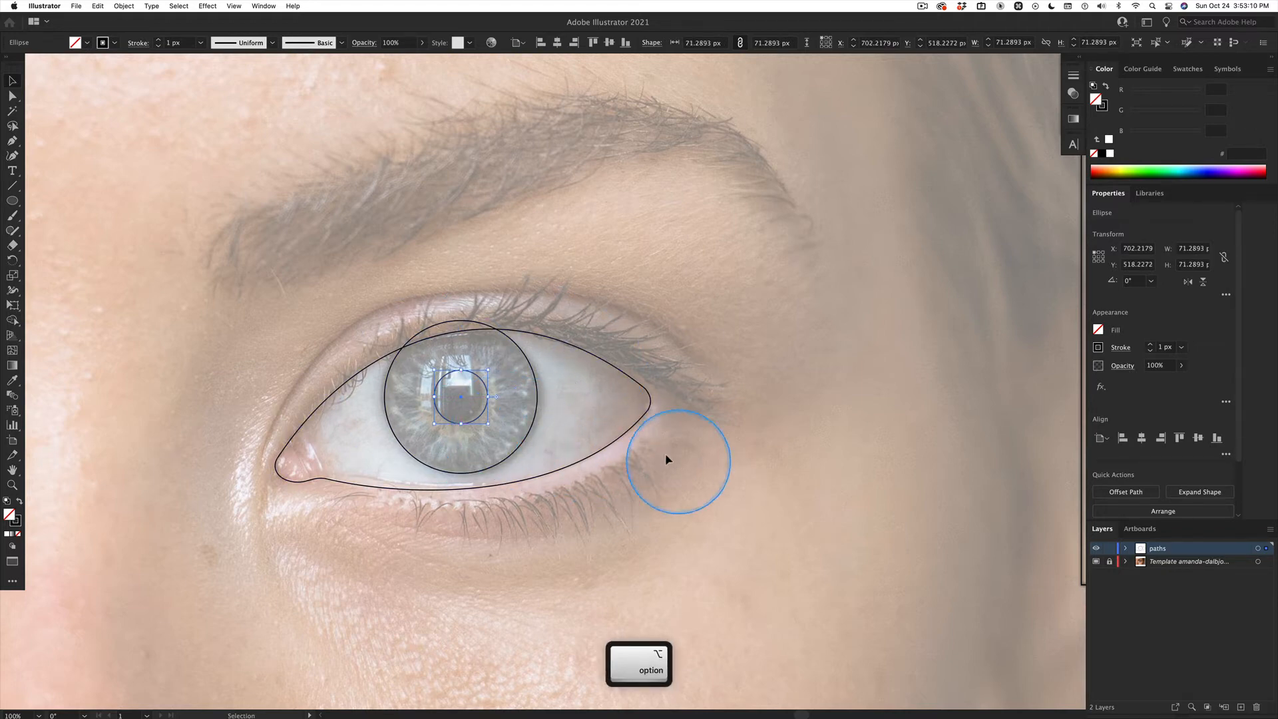
- Select the iris and pupil circles, and copy them after adding a new layer above paths
drag(668, 459, 539, 440)
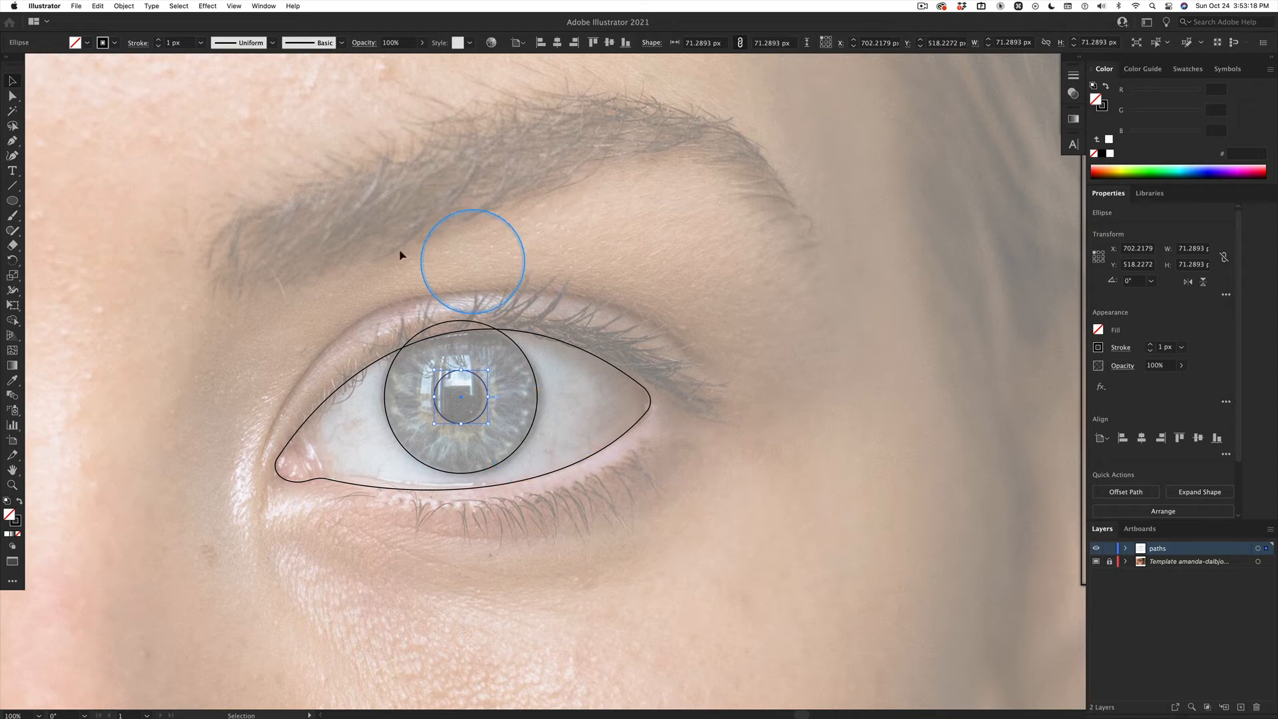
drag(400, 255, 464, 358)
drag(617, 421, 449, 407)
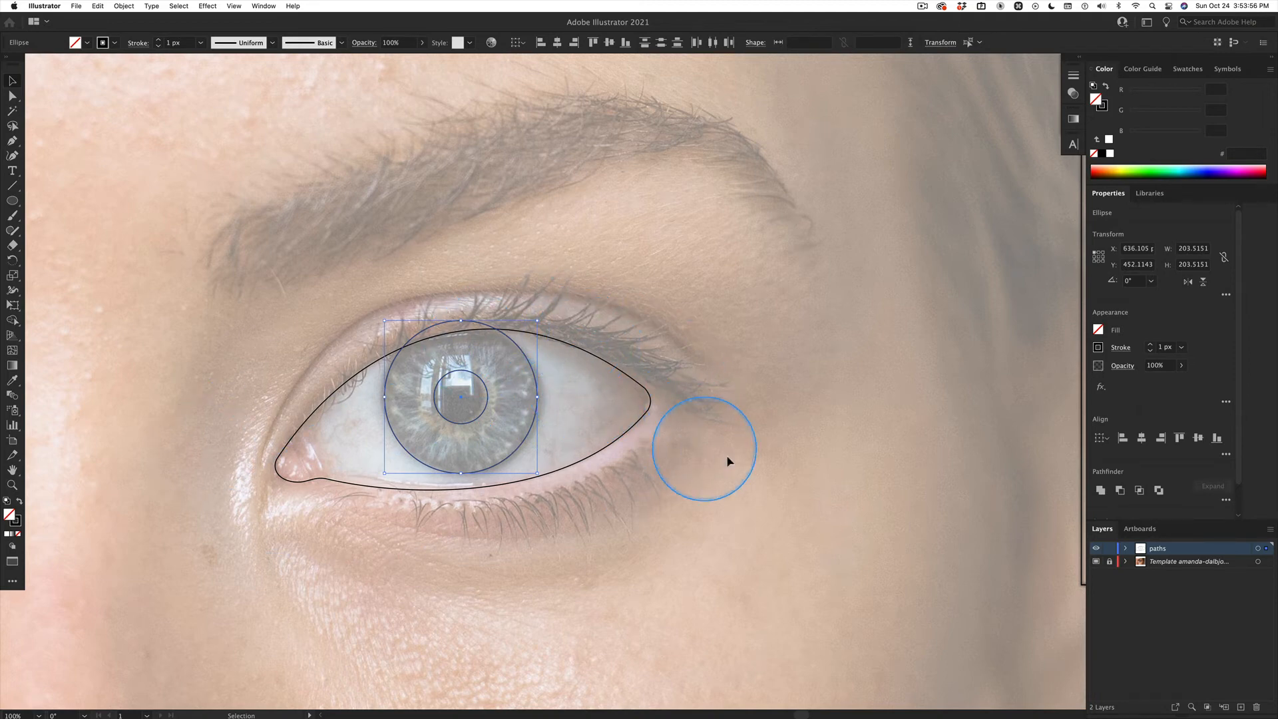
click(1241, 707)
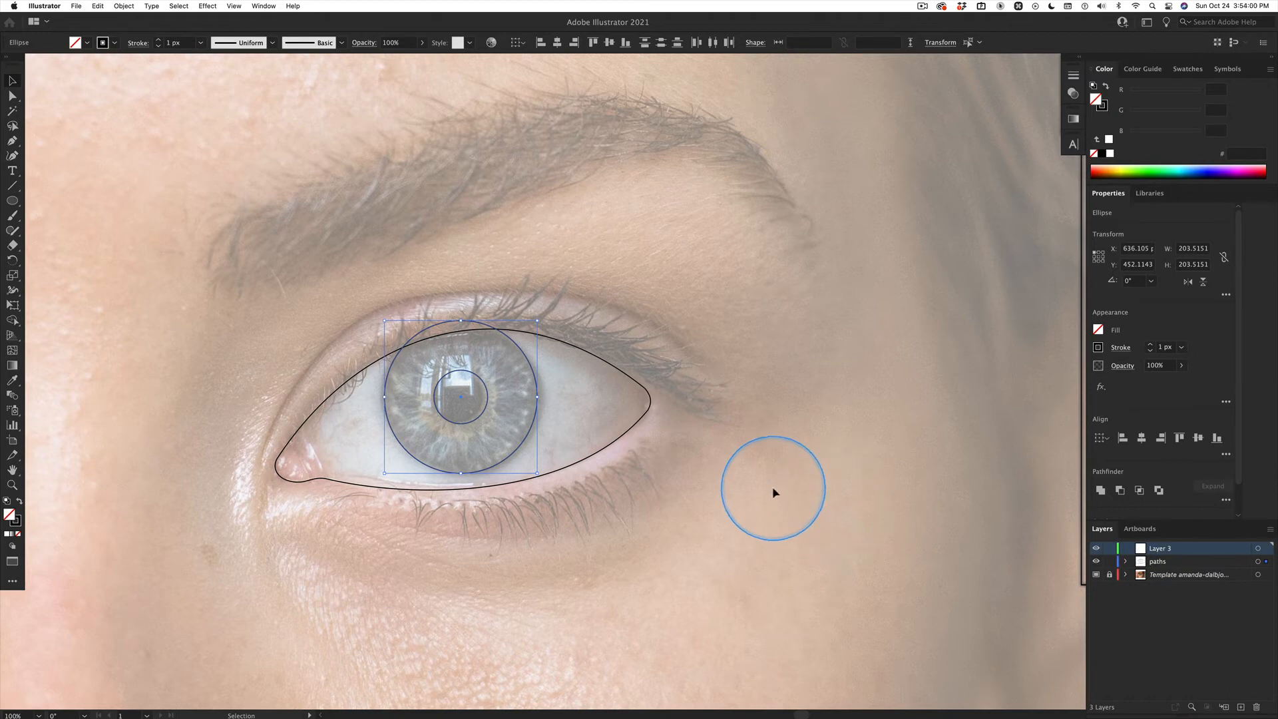
key(super+c)
- Try to paste the copied circles in front on Layer 3 with the paths layer unlocked, and undo the paste
click(1214, 562)
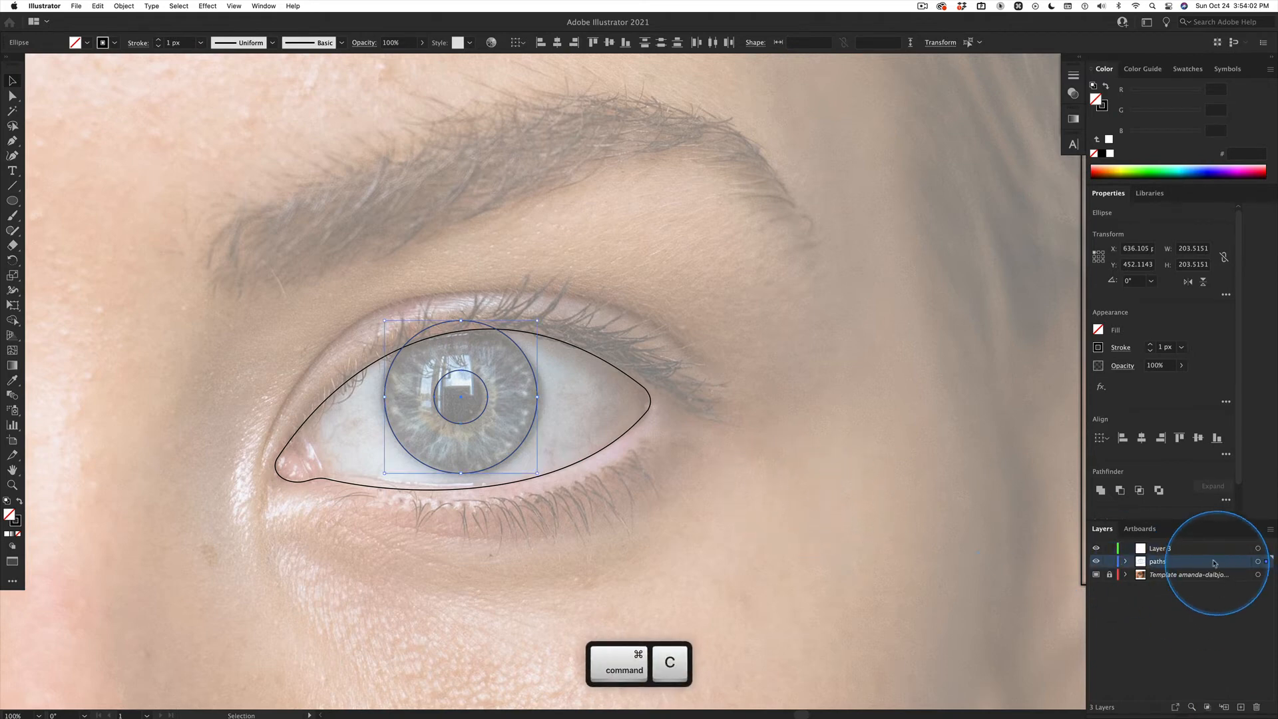
click(1177, 550)
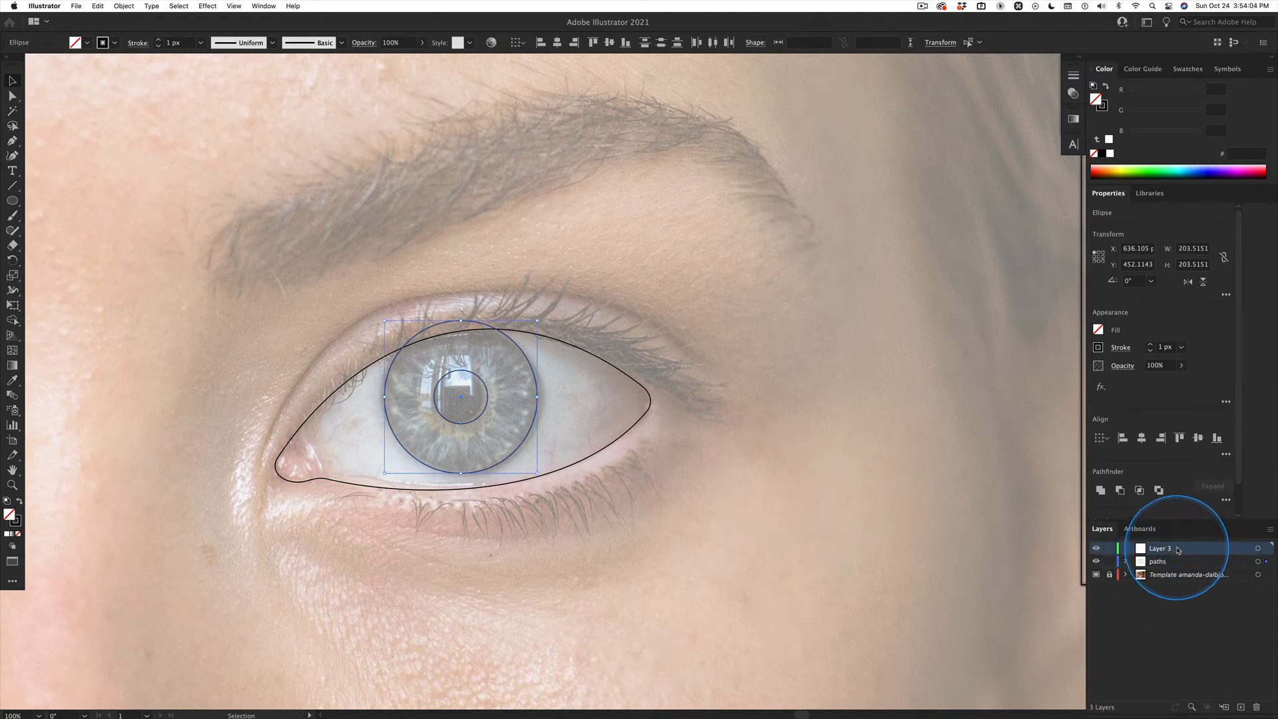
key(super+f)
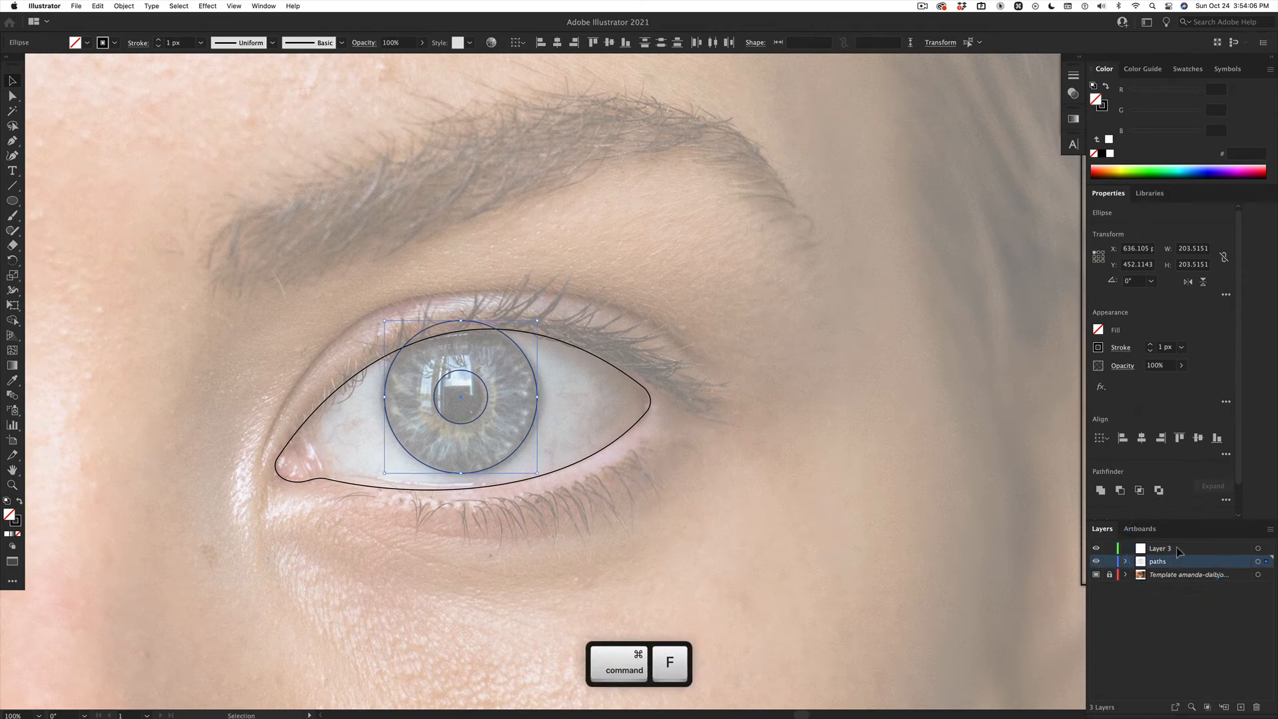
key(super+z)
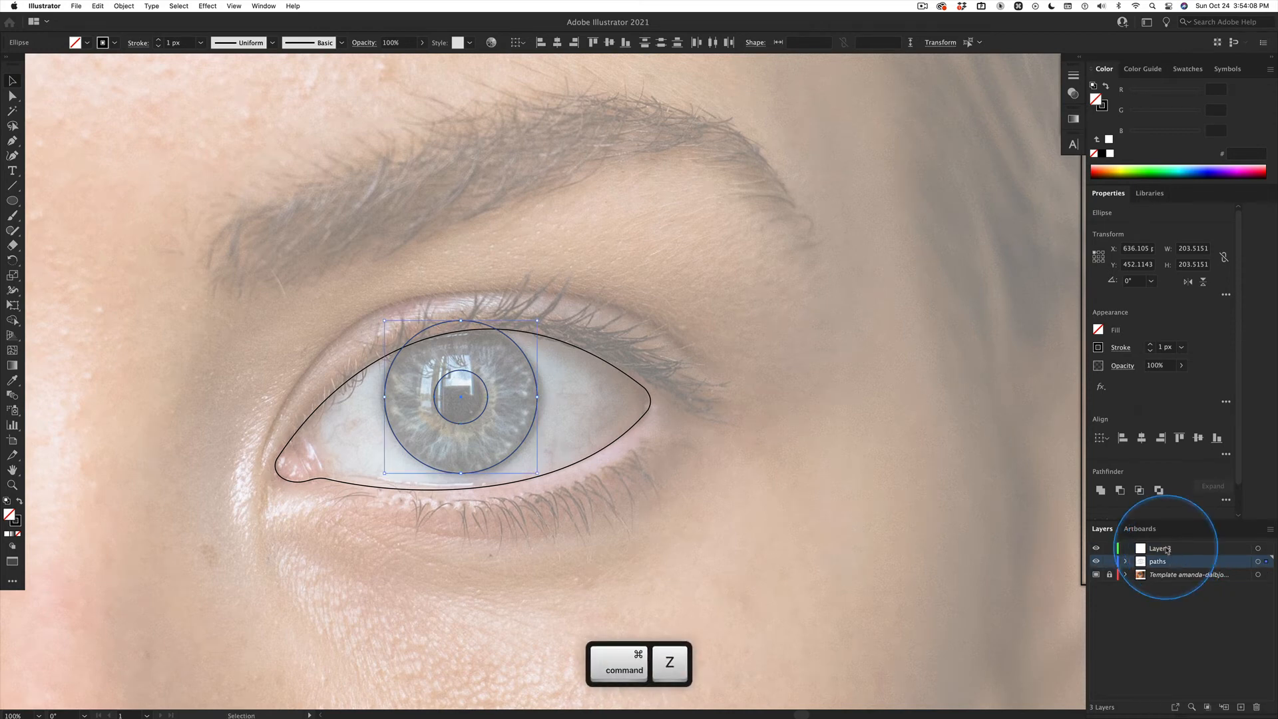
- Lock the paths layer and paste the copied iris and pupil circles in place on Layer 3
click(1109, 561)
click(1174, 549)
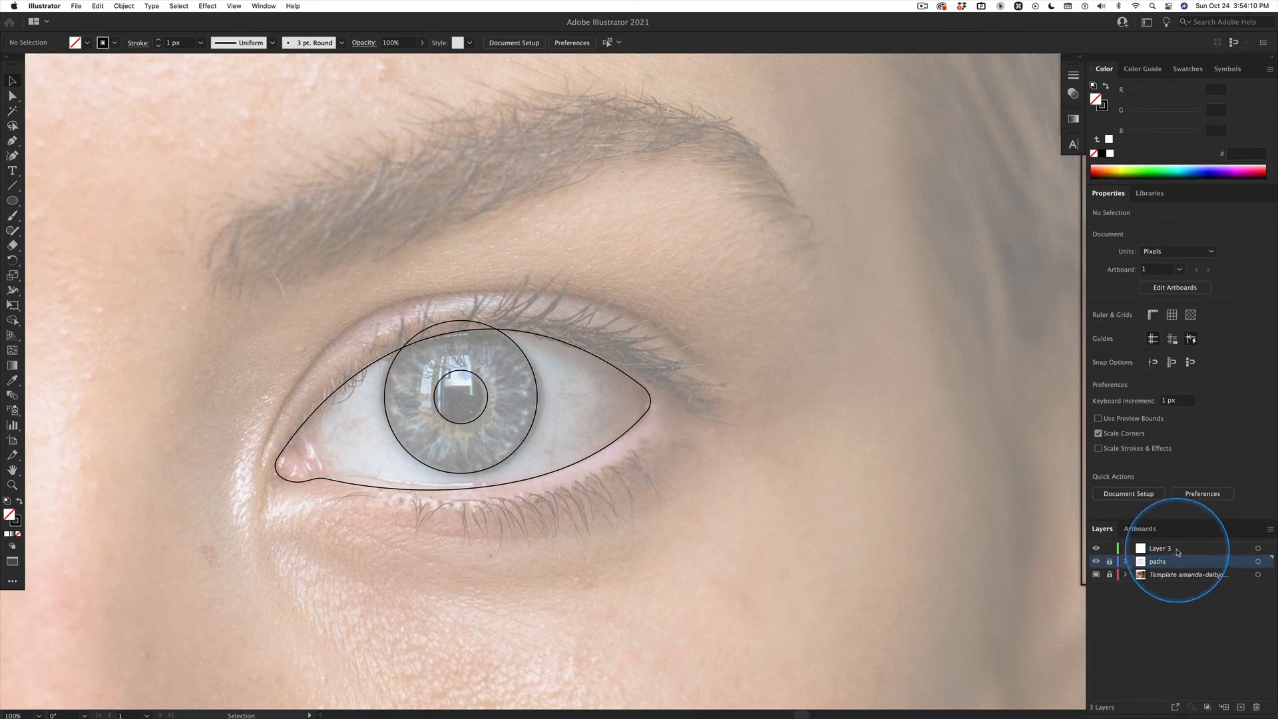
key(super+f)
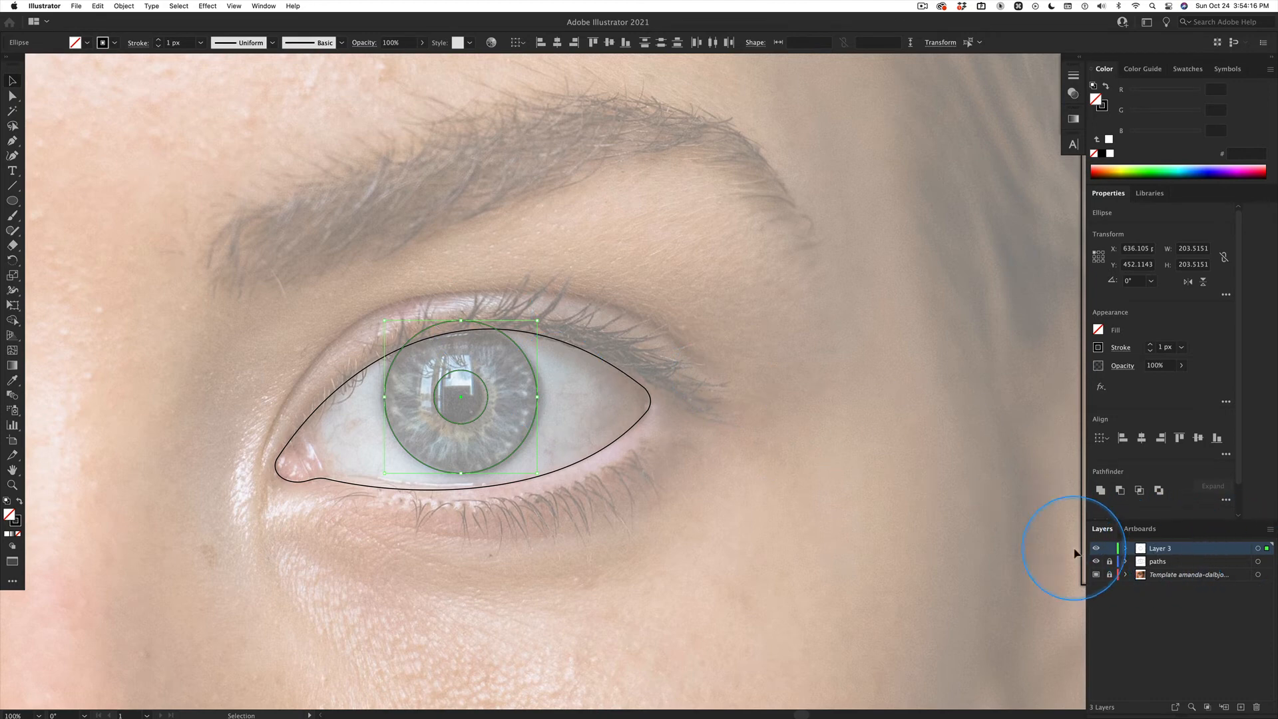
- Move the lock from the paths layer to Layer 3 and rename Layer 3 as "iris pupil"
click(1108, 564)
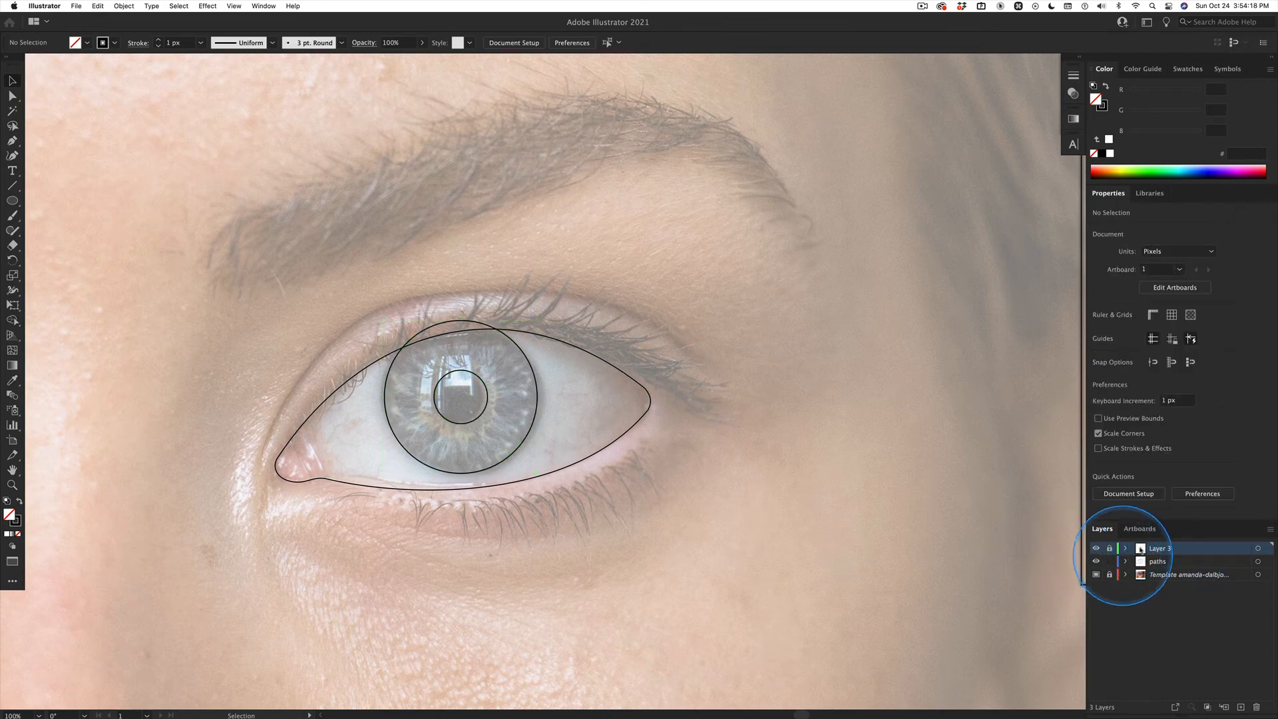
double_click(1160, 548)
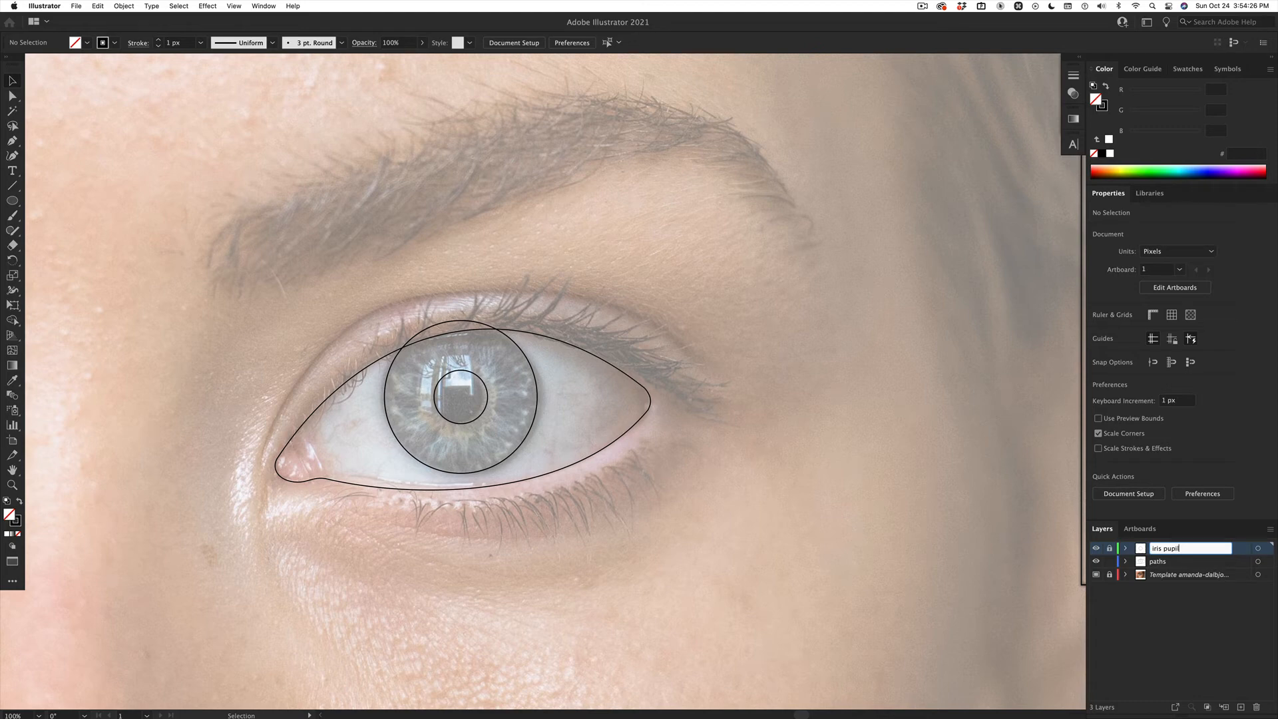
text(iris pupil)
key(Return)
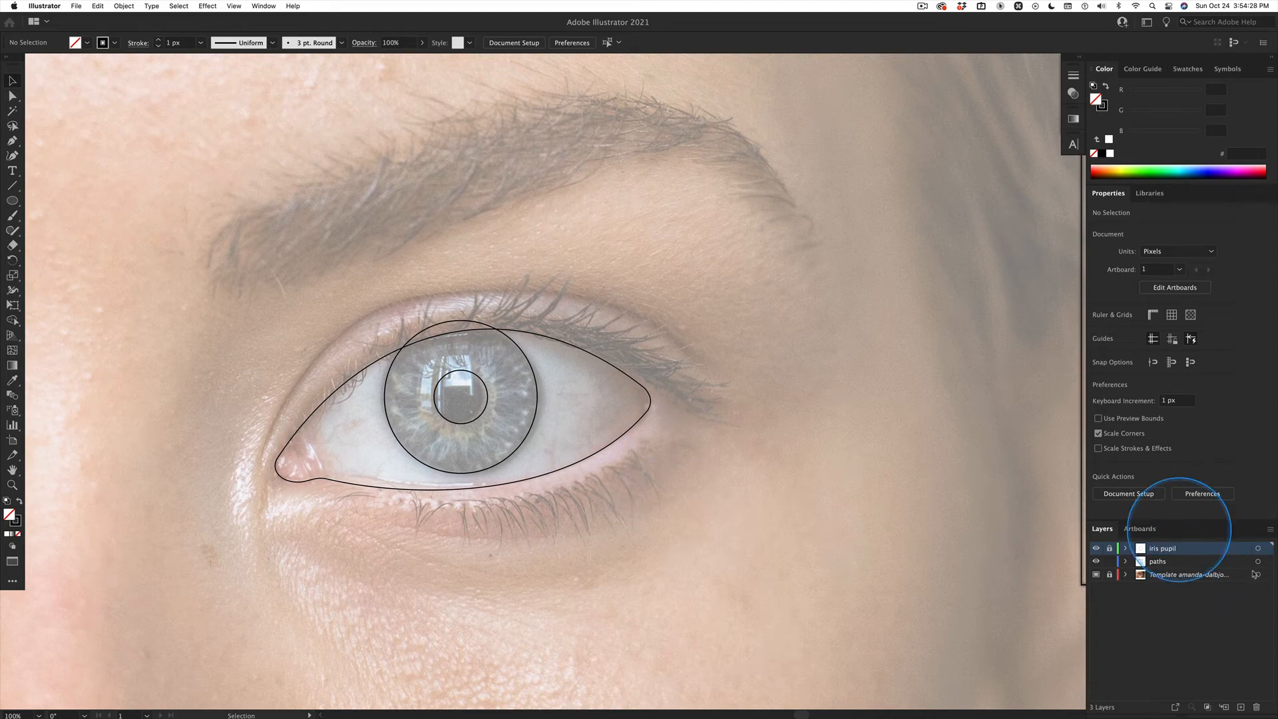
- Hide the iris pupil layer and make the paths layer active
click(1097, 549)
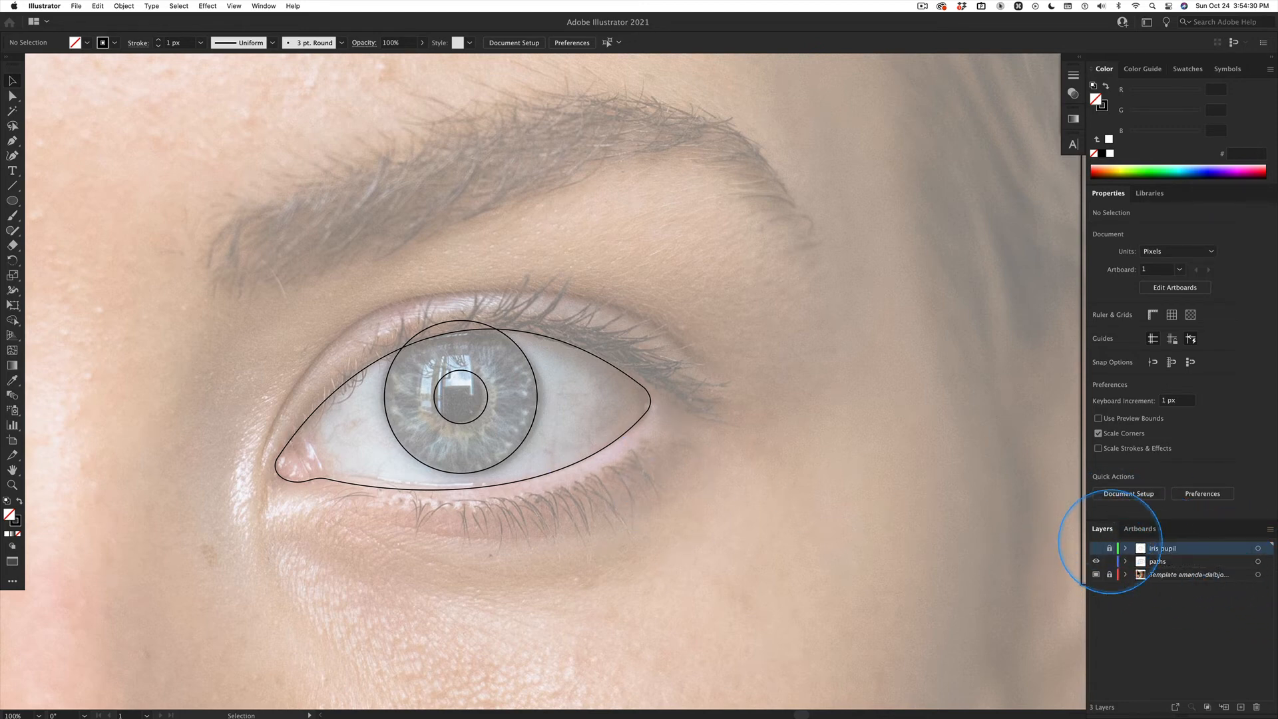
click(1172, 563)
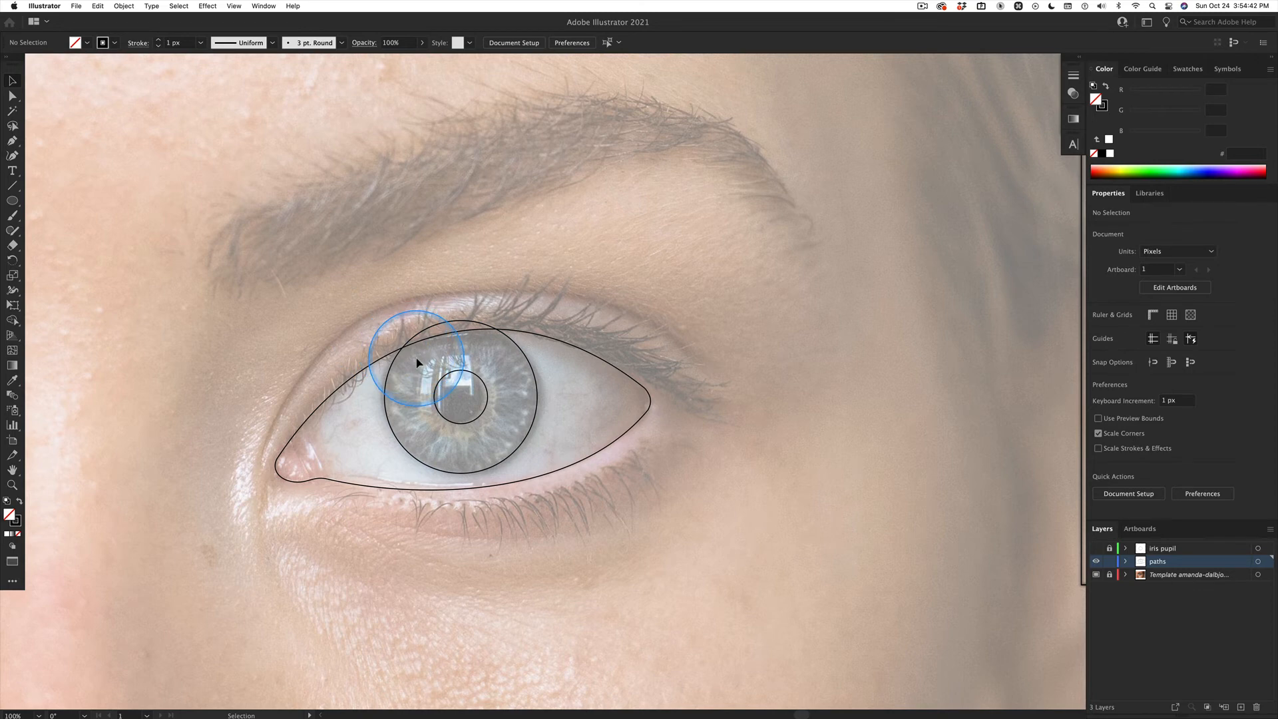
- Select the eye outline and iris circle, and remove the iris sliver above the upper eyelid line with the Shape Builder tool
click(391, 358)
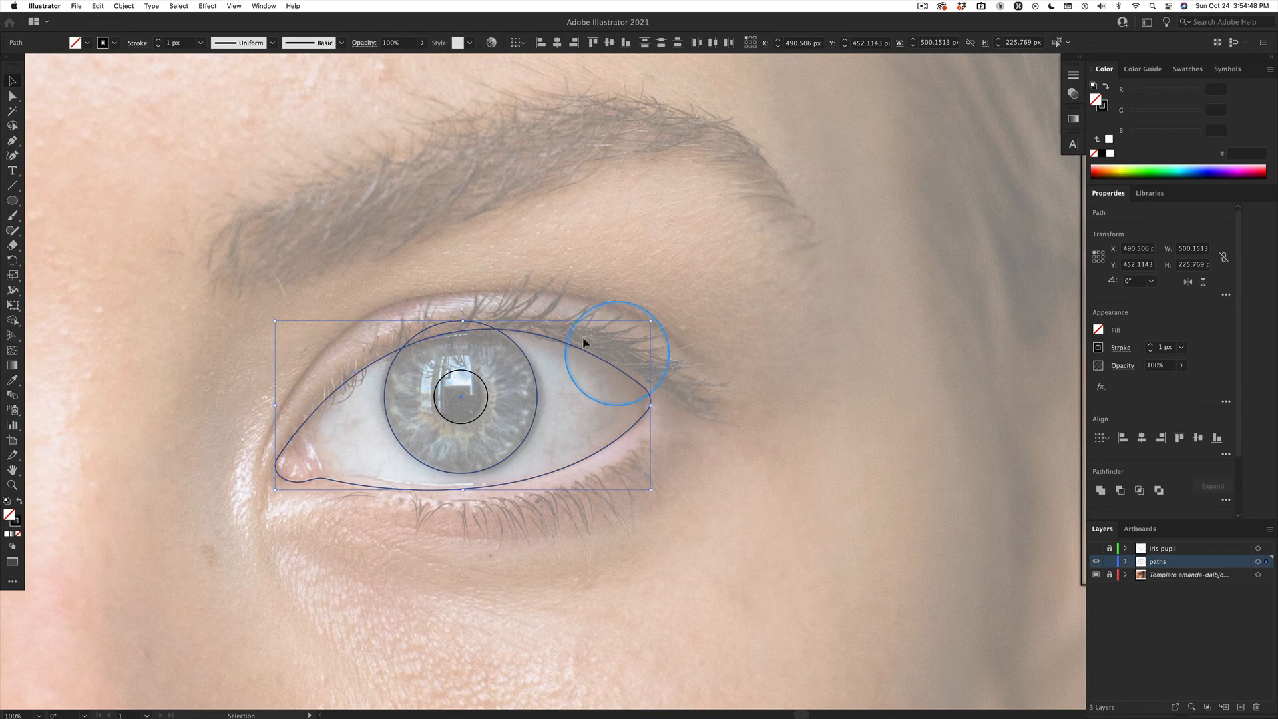
key(Return)
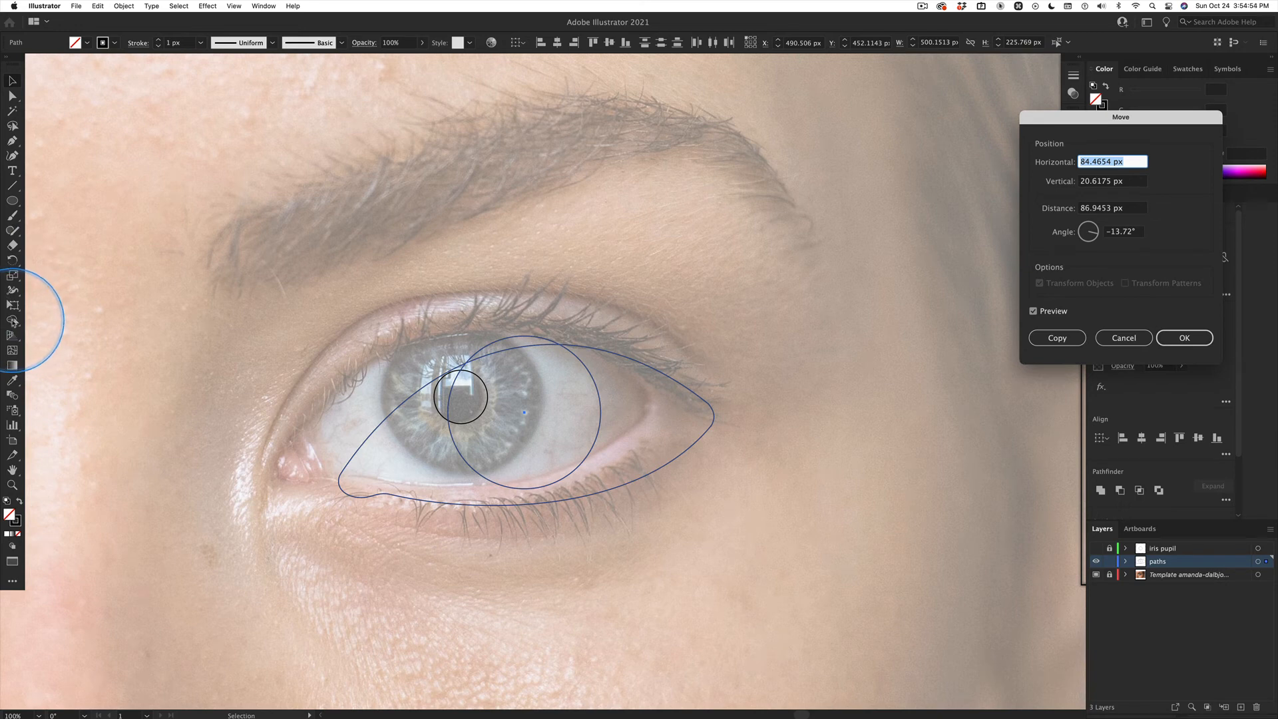
click(1124, 338)
drag(12, 319, 91, 341)
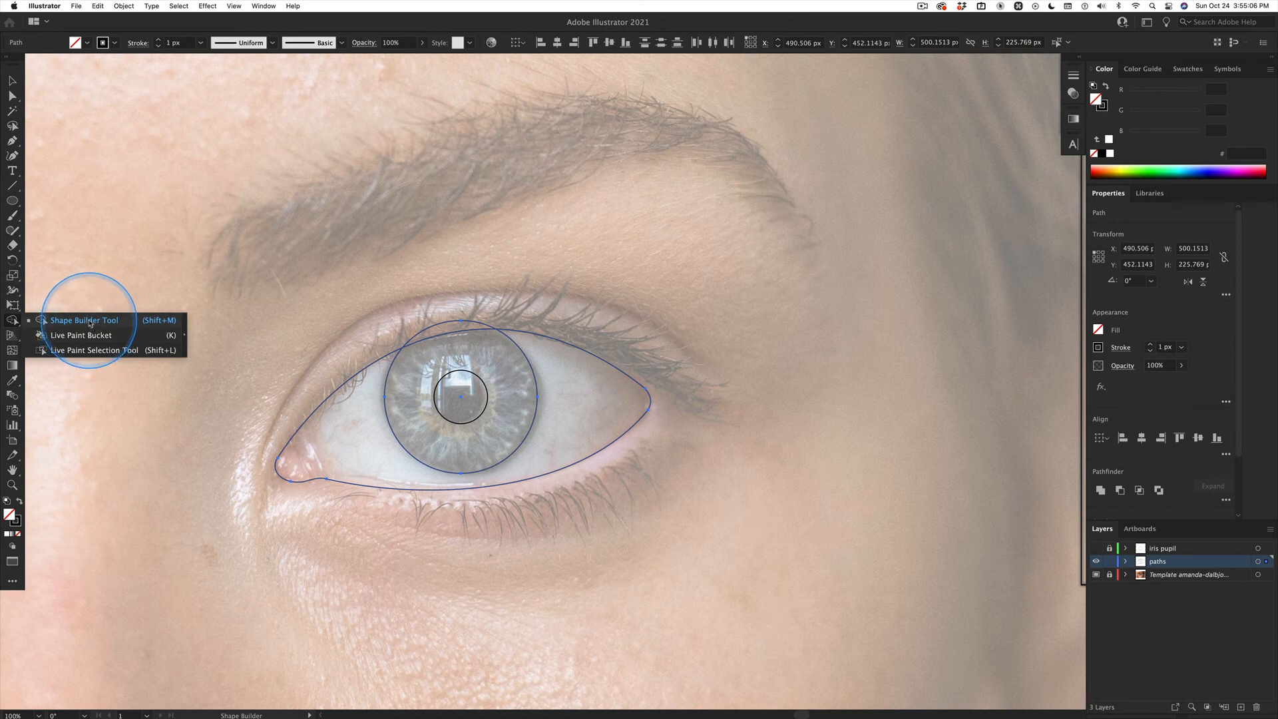
click(91, 322)
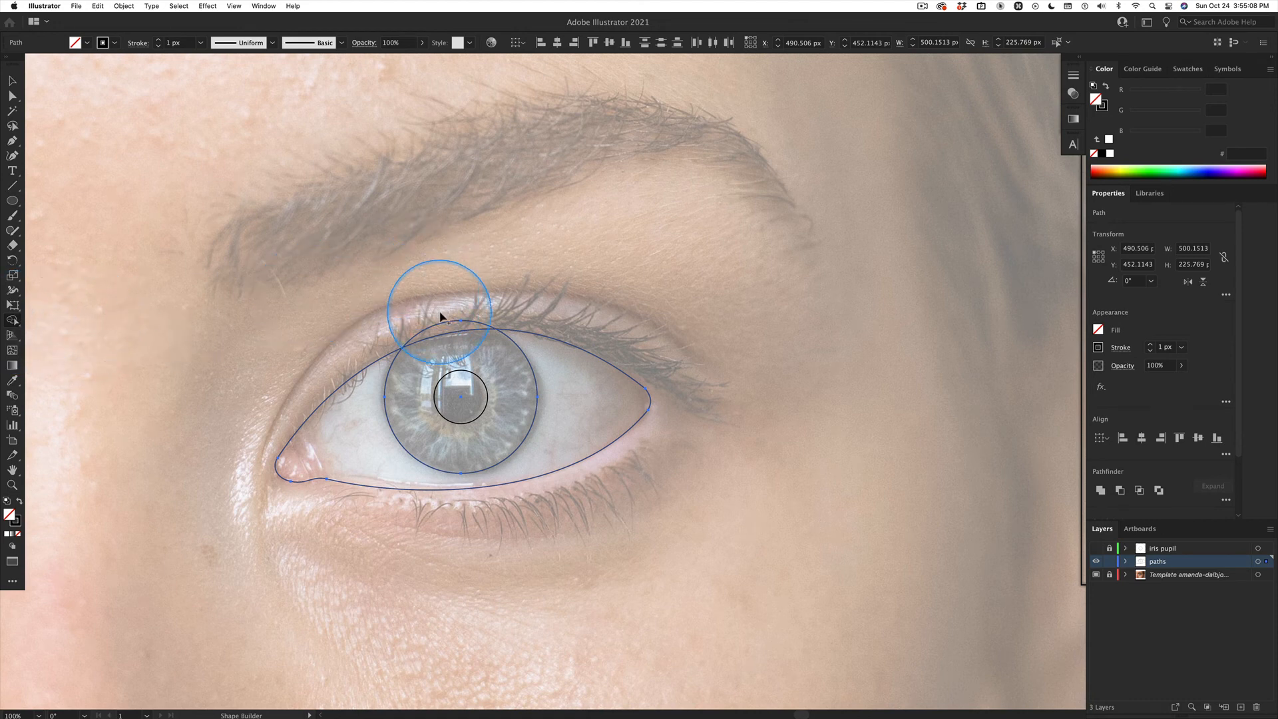
drag(441, 316, 442, 326)
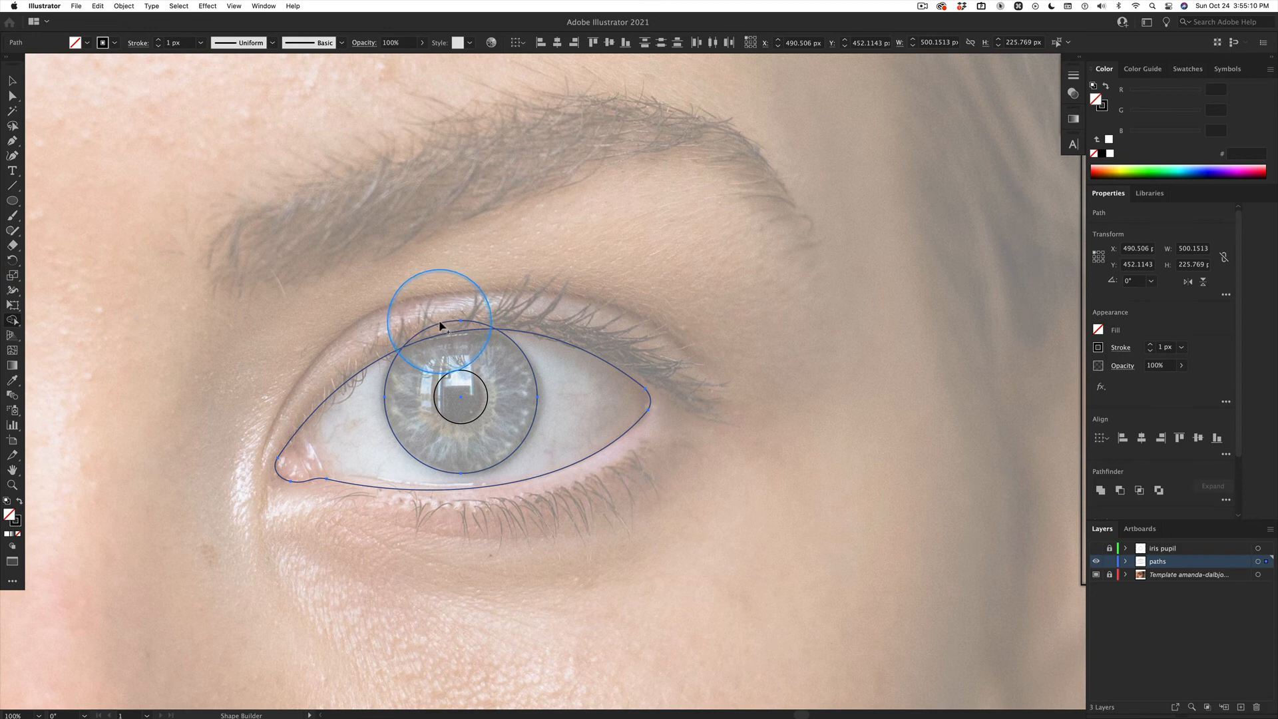
key(alt)
drag(441, 326, 506, 357)
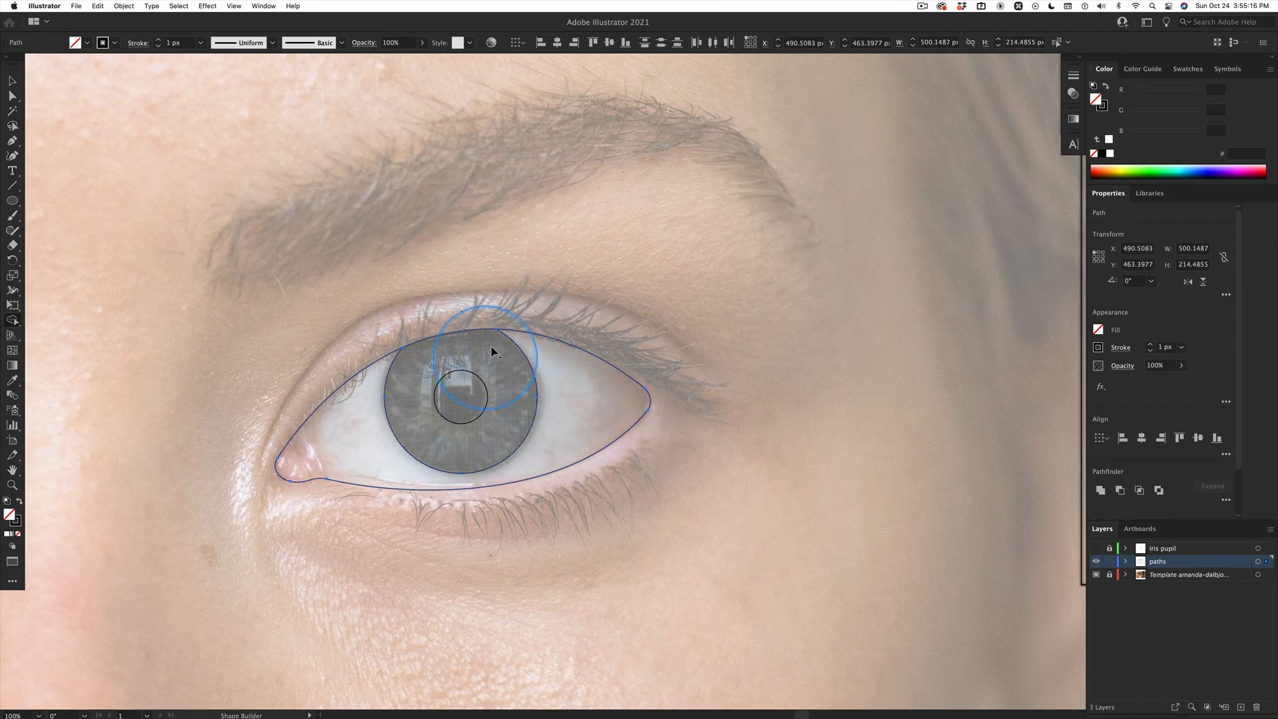